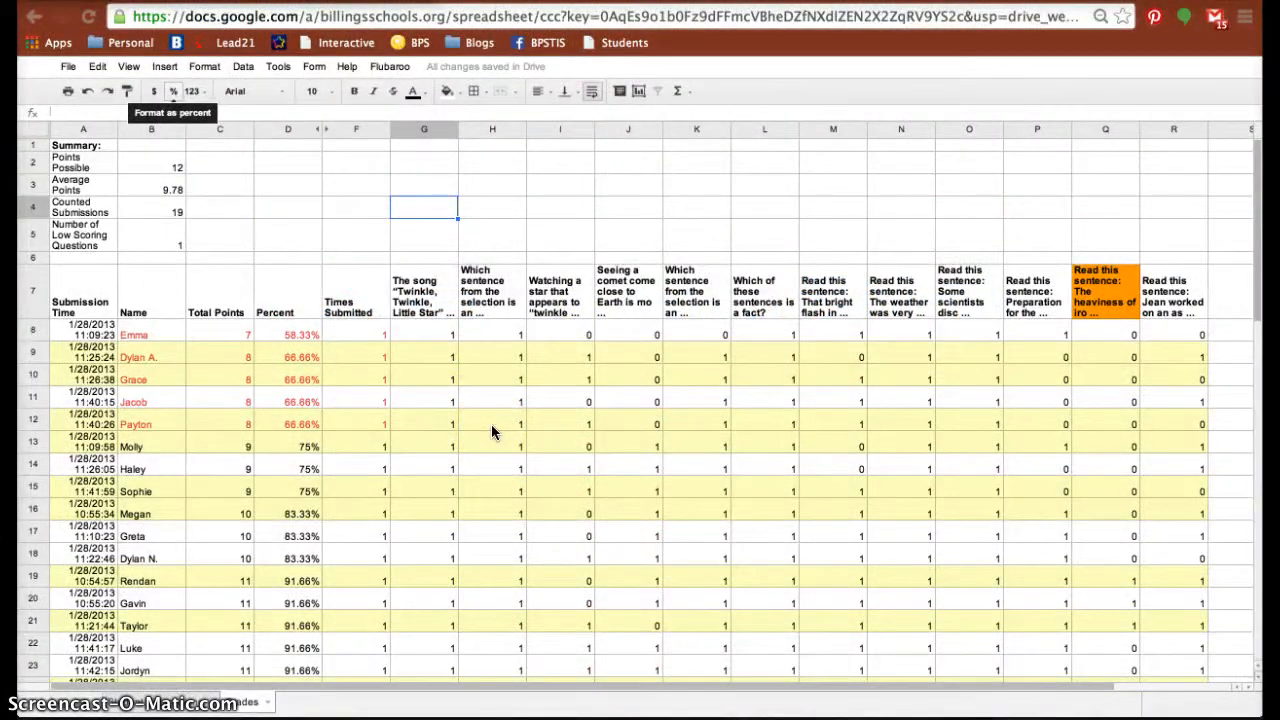
{"action": "scroll", "coordinate": [491, 424], "scroll_direction": "down", "scroll_amount": 5}
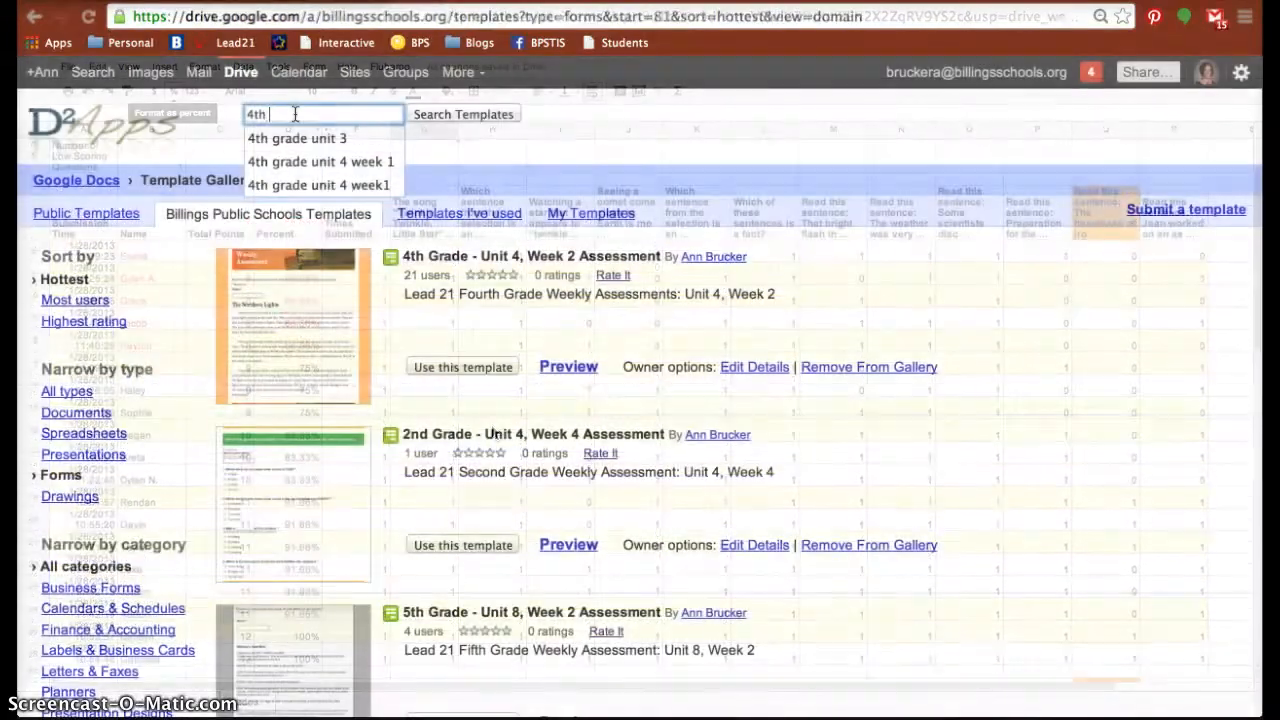
- Search the template gallery for "4th grade unit 4 week 1" and use the 4th Grade - Unit 4, Week 1 Assessment template
{"action": "type", "text": "grade"}
{"action": "key", "text": "Down"}
{"action": "key", "text": "Down"}
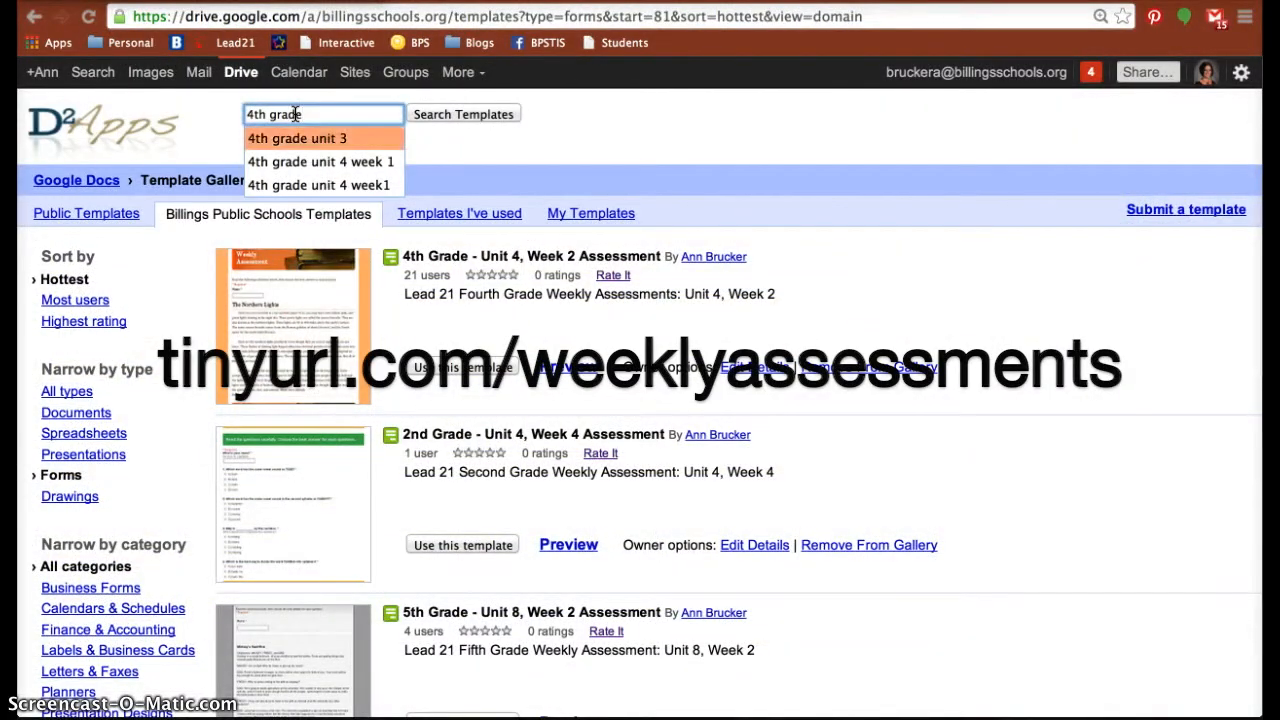
{"action": "key", "text": "Return"}
{"action": "left_click", "coordinate": [459, 113]}
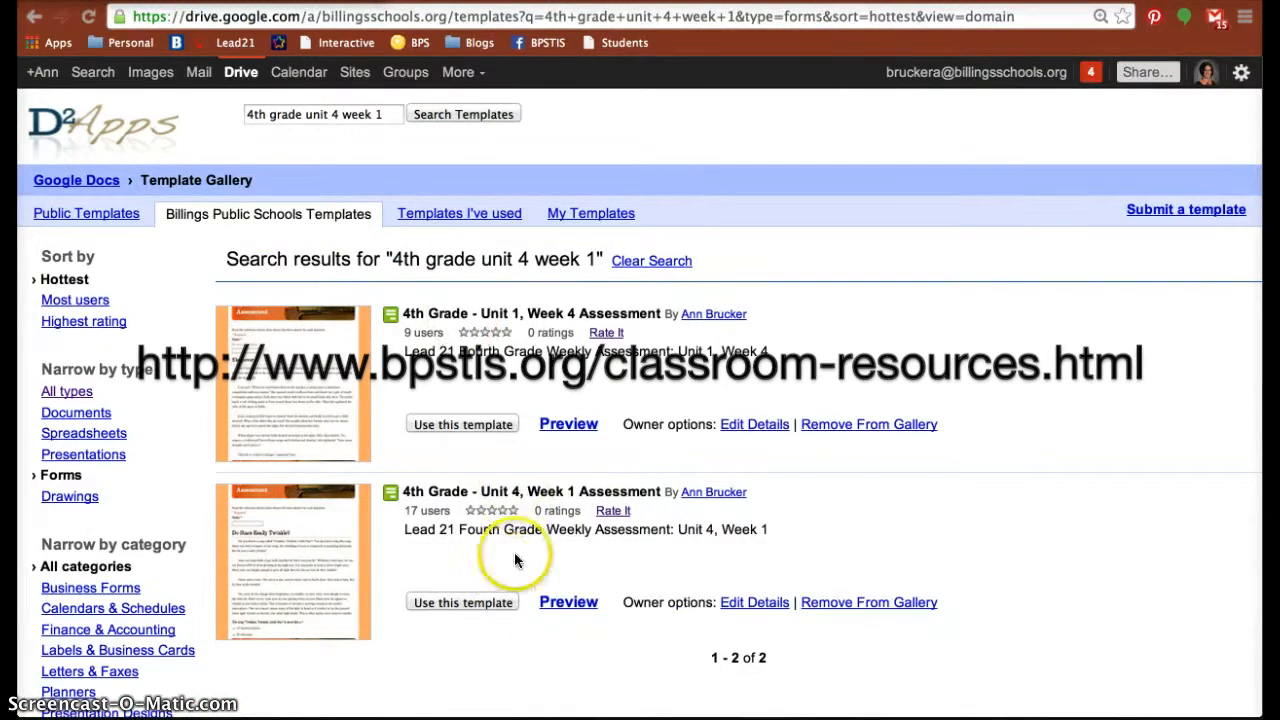
{"action": "left_click", "coordinate": [450, 605]}
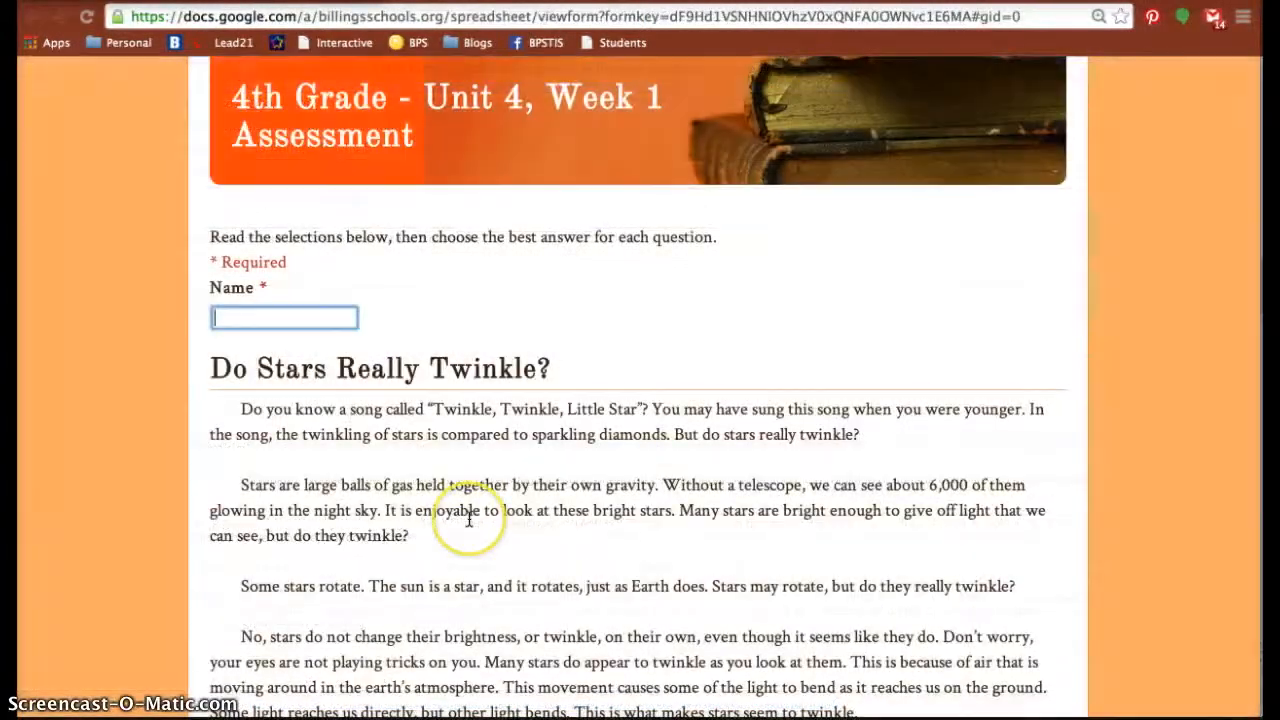
- Look over the assessment form's passage and first question, and open the newest copy of 4th Grade - Unit 4, Week 1 Assessment from Drive
{"action": "scroll", "coordinate": [466, 516], "scroll_direction": "down", "scroll_amount": 3}
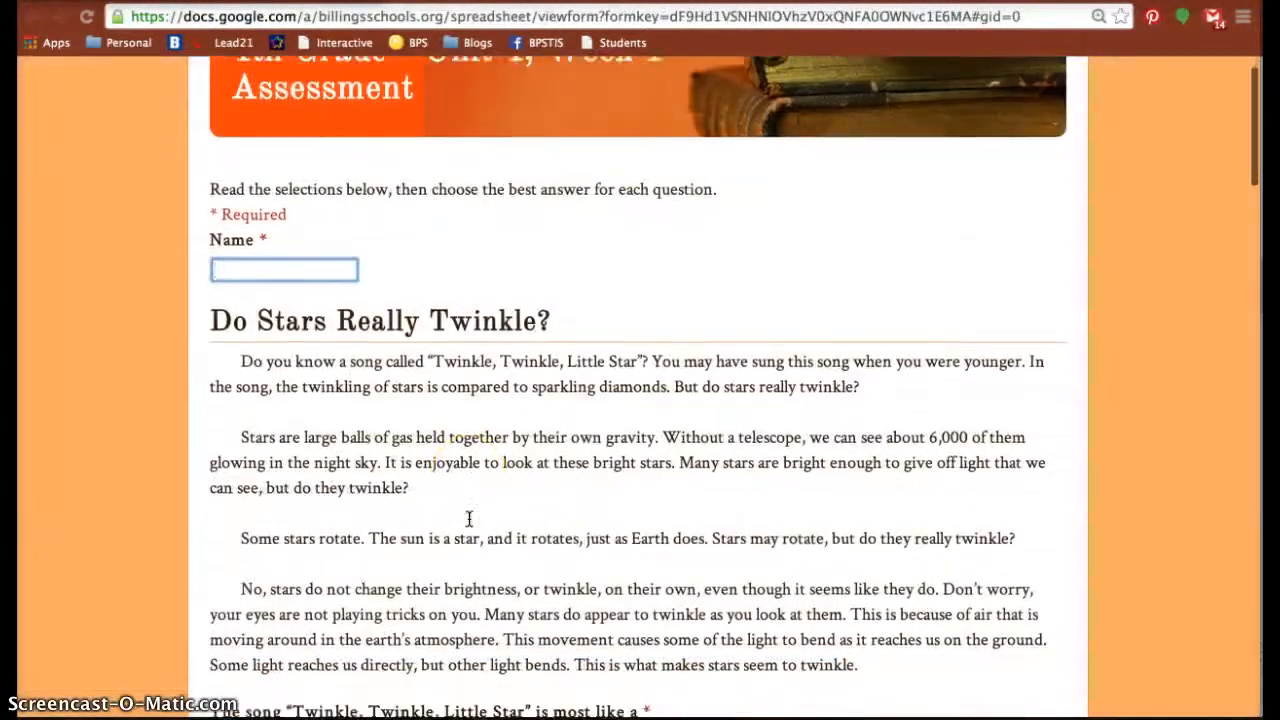
{"action": "scroll", "coordinate": [469, 518], "scroll_direction": "down", "scroll_amount": 3}
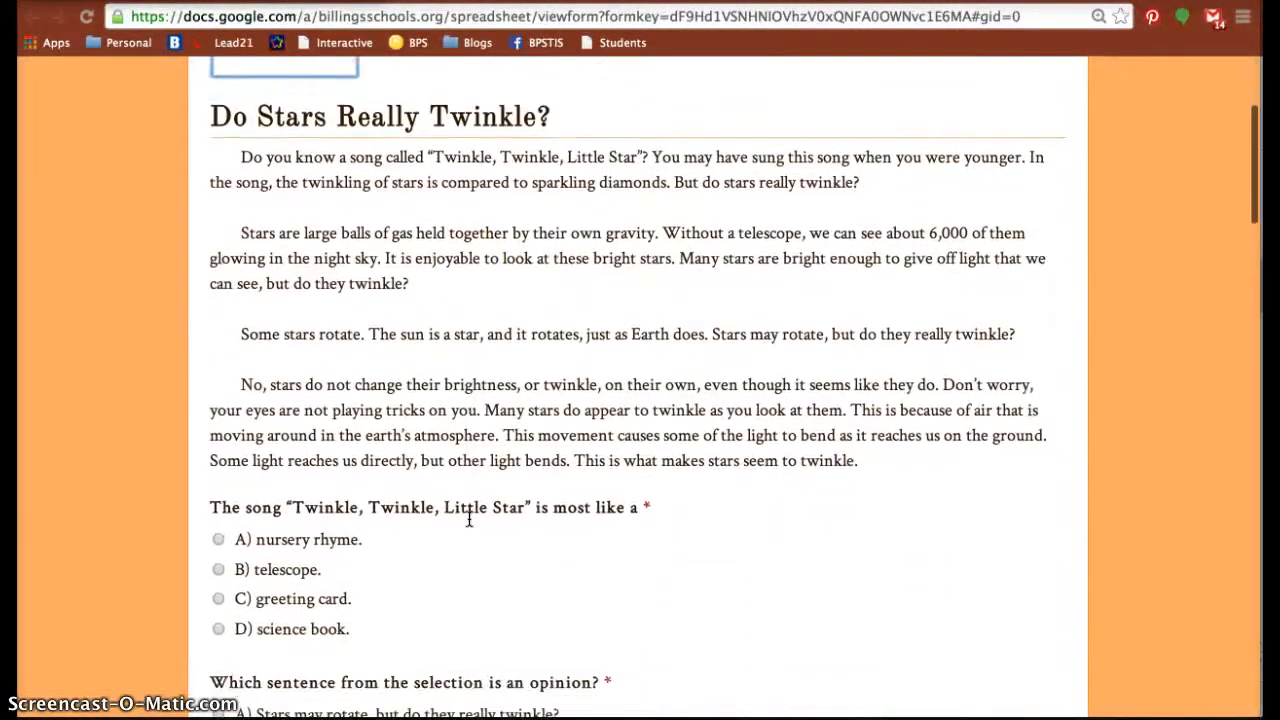
{"action": "scroll", "coordinate": [469, 518], "scroll_direction": "up", "scroll_amount": 5}
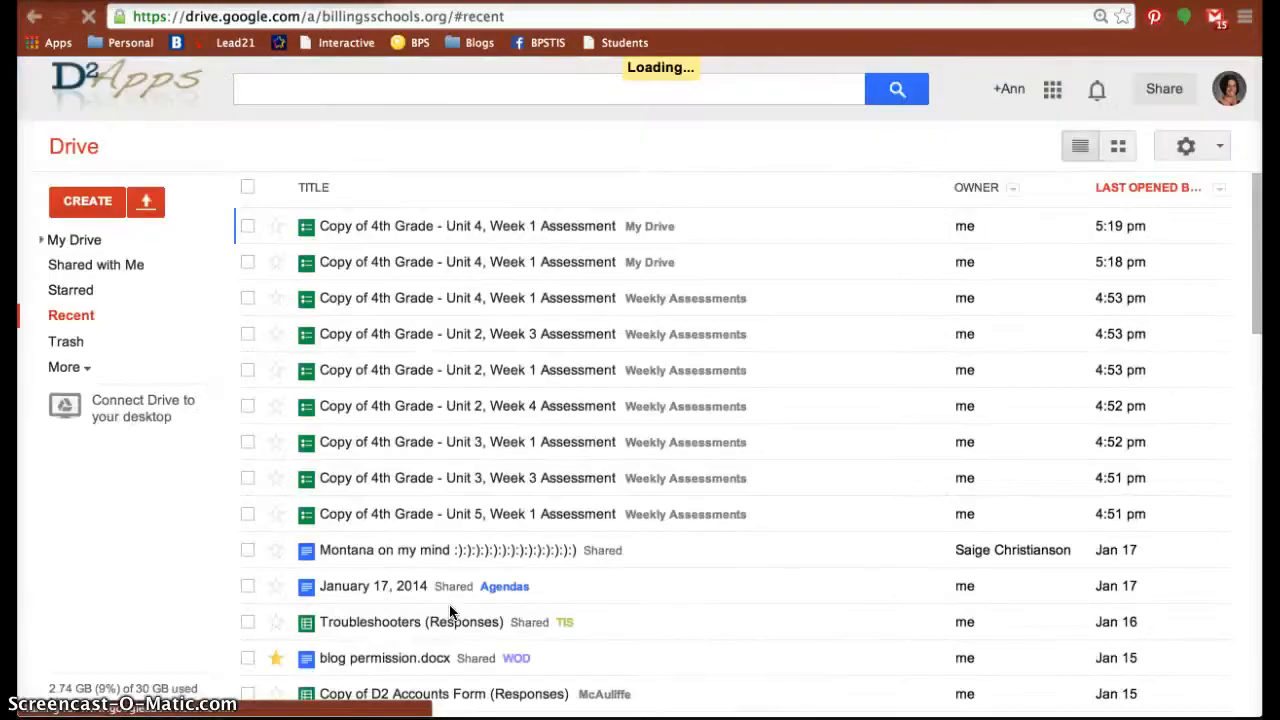
{"action": "left_click", "coordinate": [497, 226]}
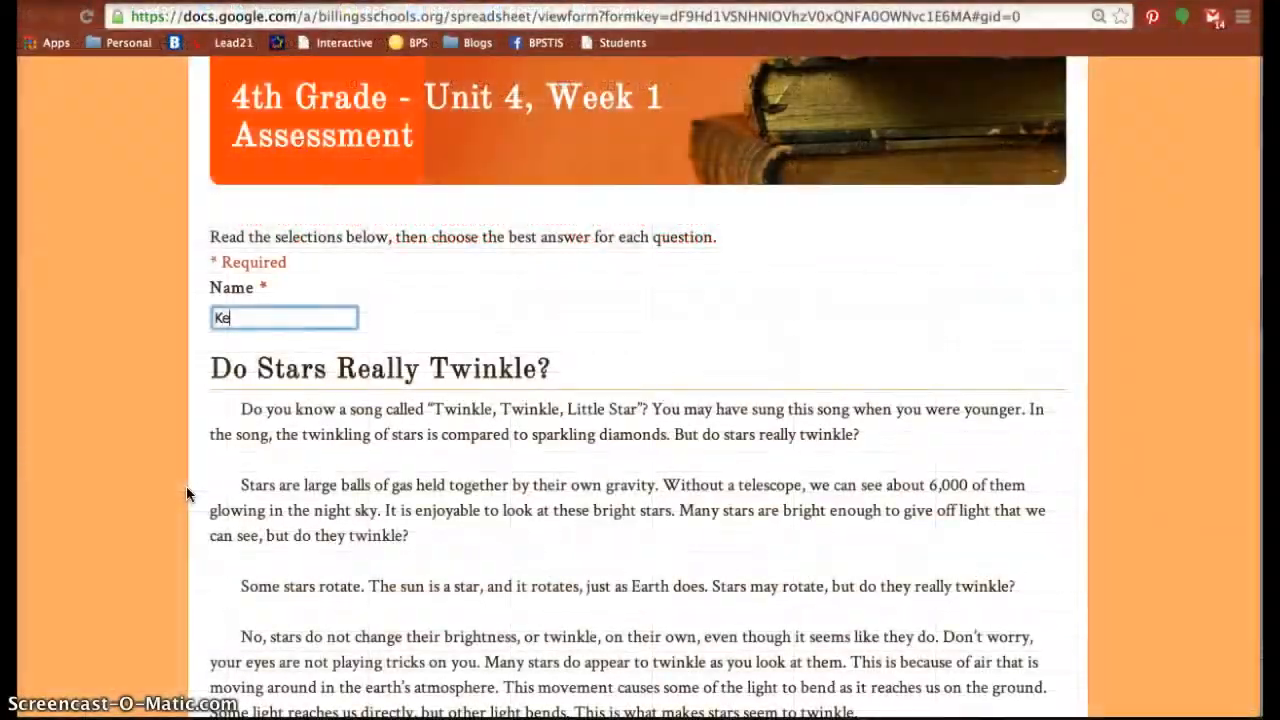
- Enter Key as the form's name and answer the first two questions "A) nursery rhyme." and "B) It is enjoyable to look at these bright stars."
{"action": "type", "text": "y"}
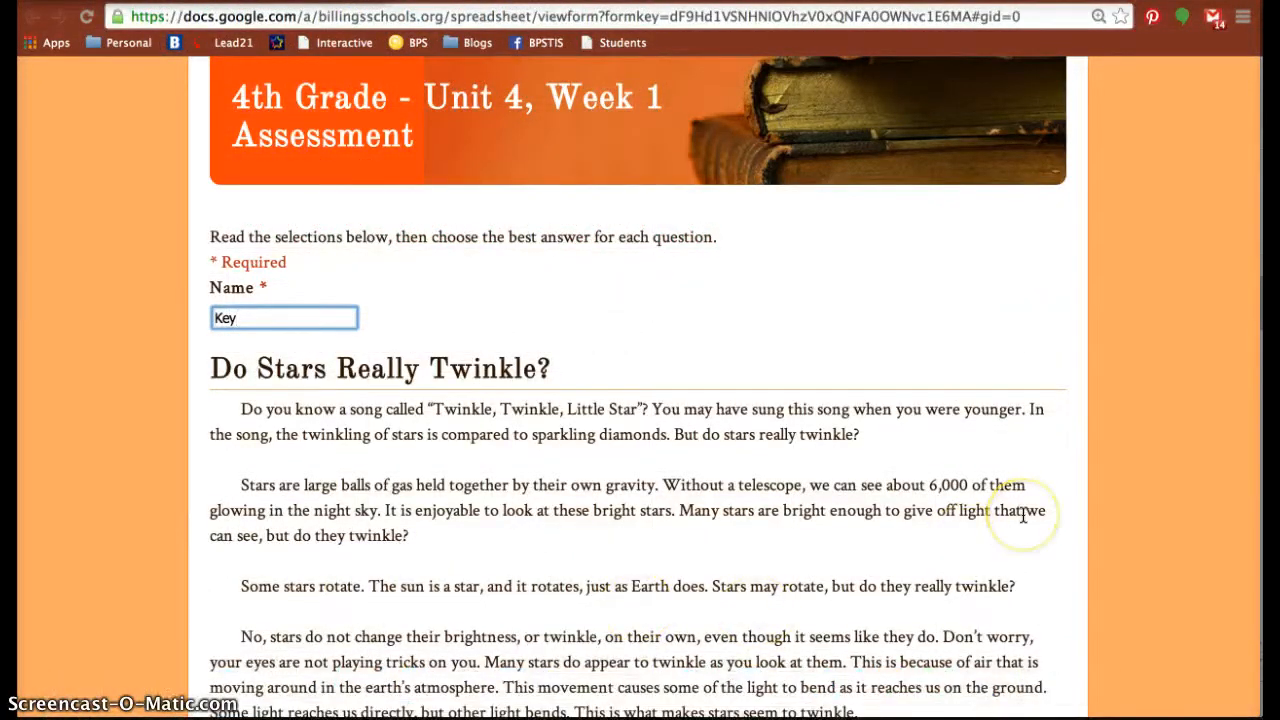
{"action": "scroll", "coordinate": [1023, 515], "scroll_direction": "down", "scroll_amount": 1}
{"action": "scroll", "coordinate": [1023, 515], "scroll_direction": "down", "scroll_amount": 5}
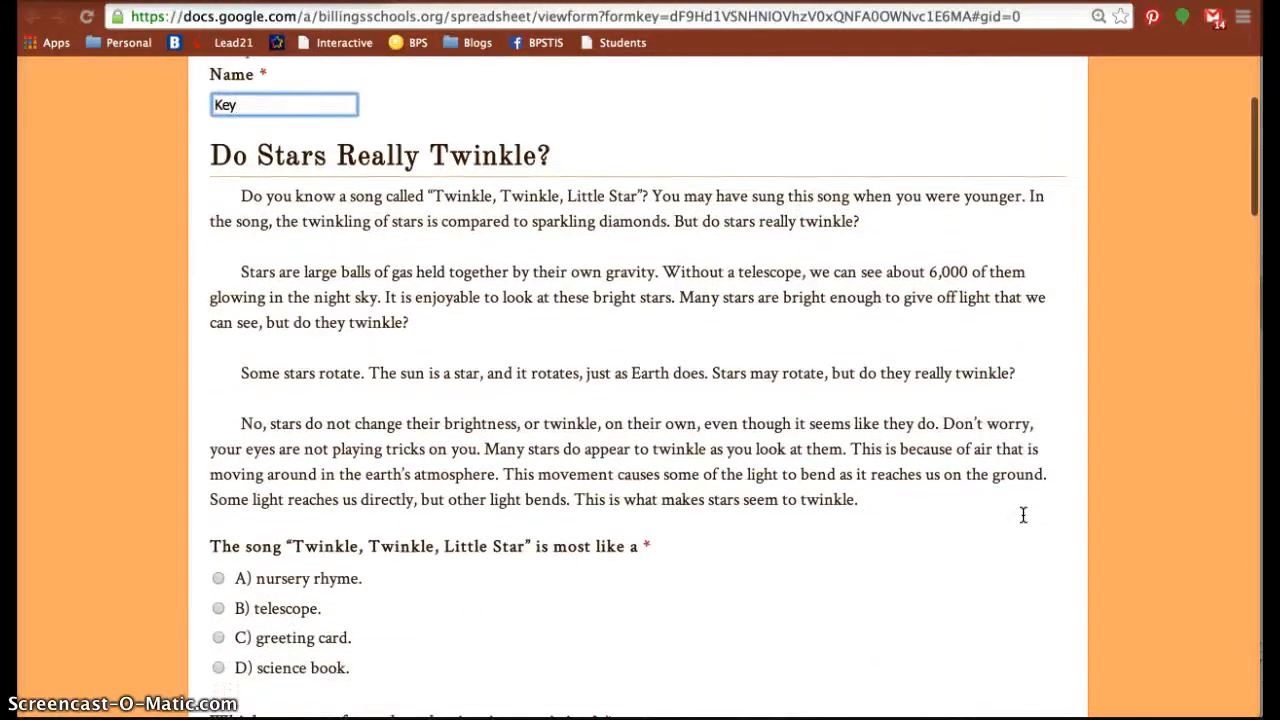
{"action": "scroll", "coordinate": [1023, 515], "scroll_direction": "down", "scroll_amount": 5}
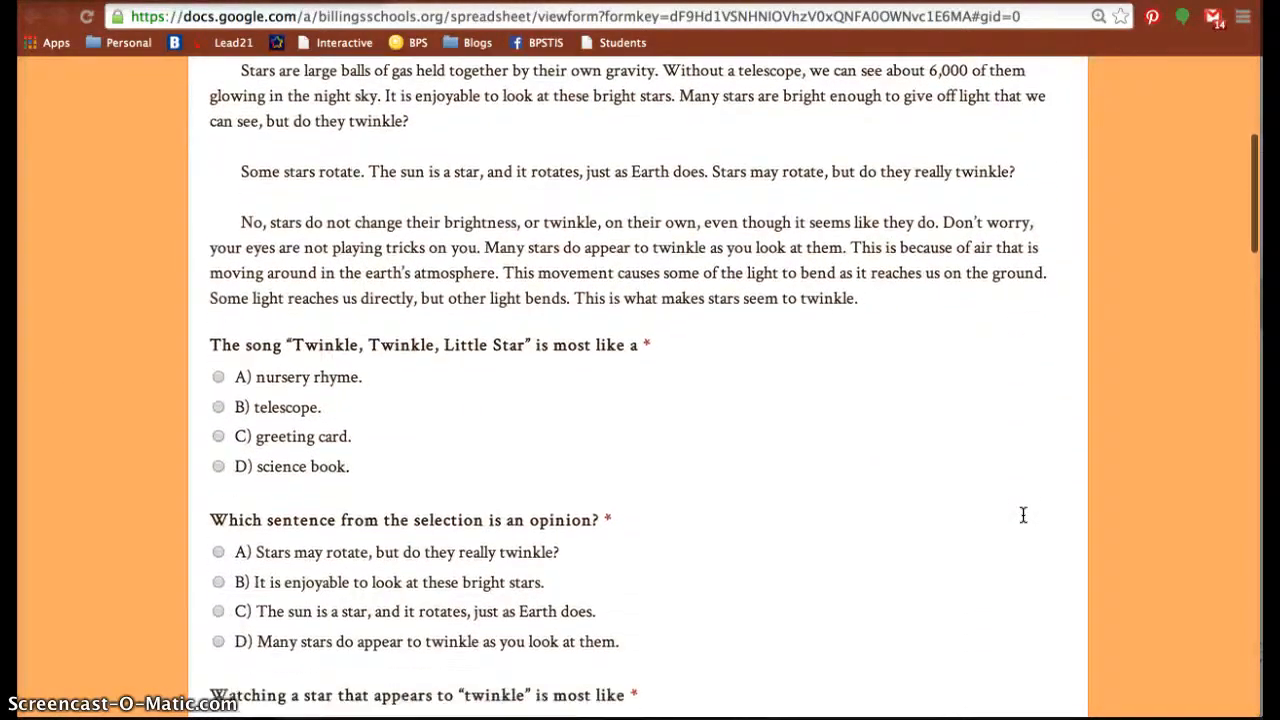
{"action": "scroll", "coordinate": [1023, 515], "scroll_direction": "down", "scroll_amount": 2}
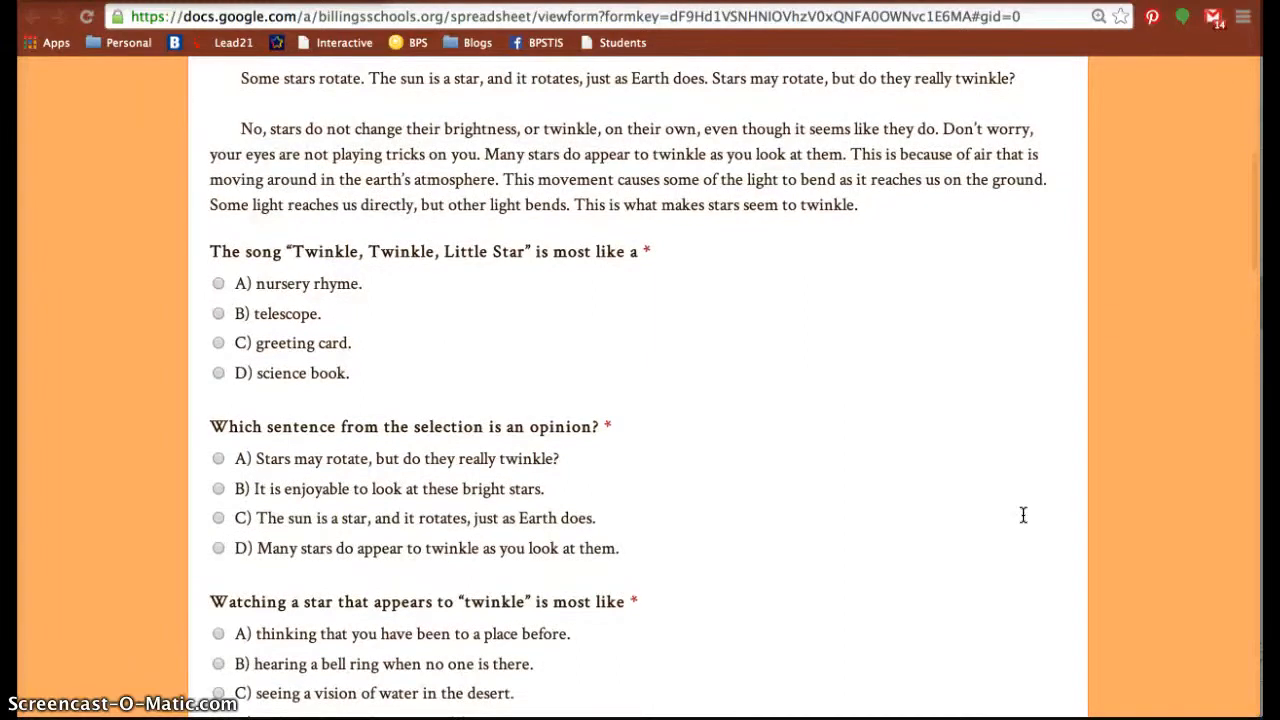
{"action": "left_click", "coordinate": [217, 286]}
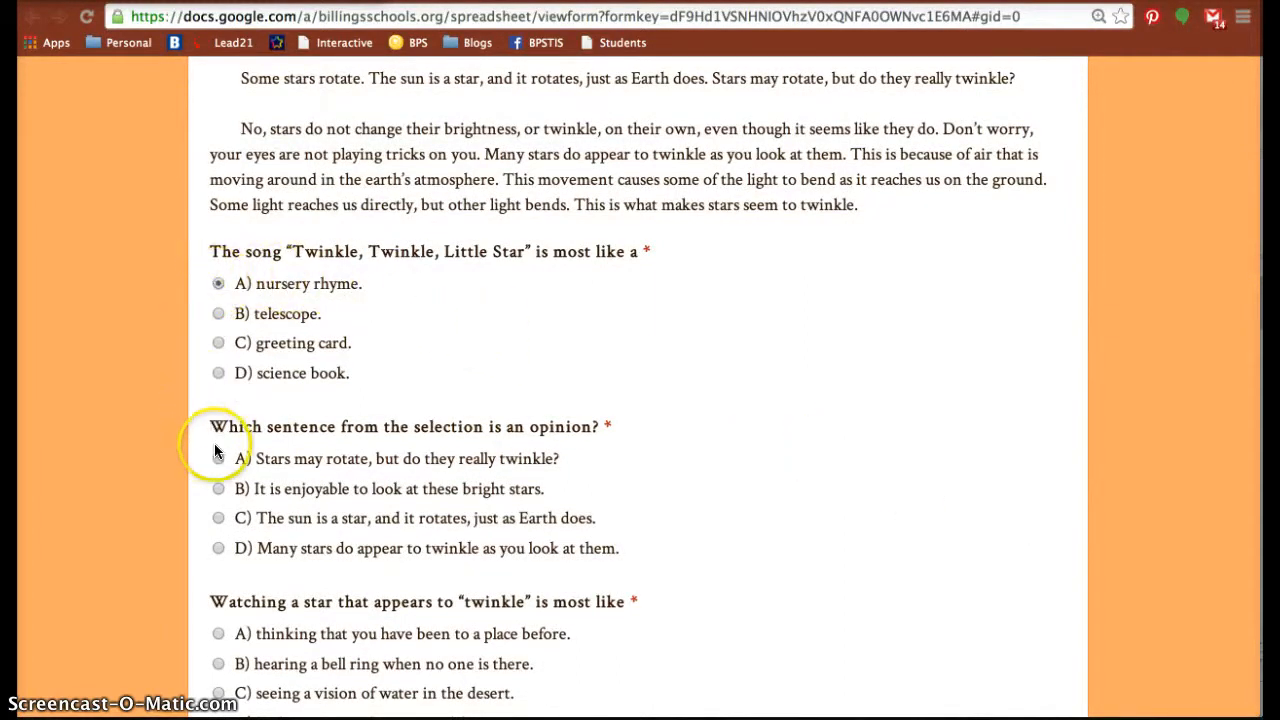
{"action": "scroll", "coordinate": [216, 451], "scroll_direction": "down", "scroll_amount": 2}
{"action": "scroll", "coordinate": [214, 451], "scroll_direction": "down", "scroll_amount": 3}
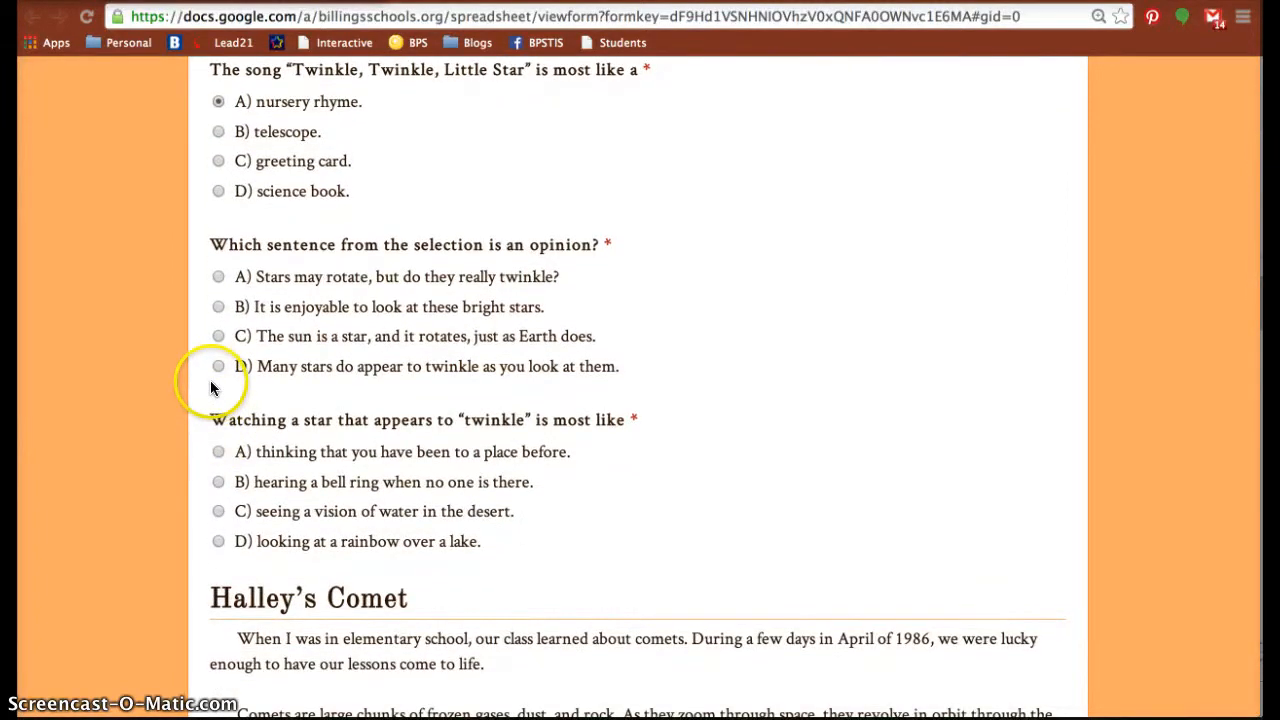
{"action": "left_click", "coordinate": [218, 307]}
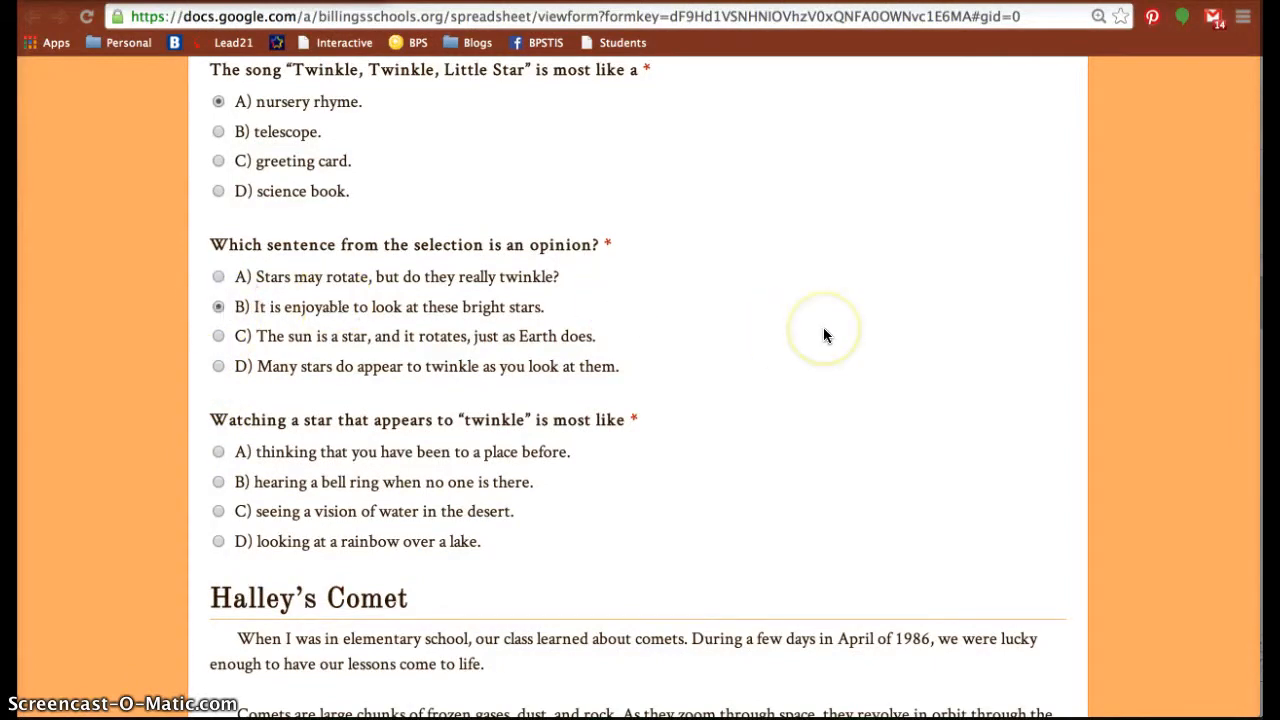
- Switch to the assessment's response spreadsheet and review the submissions down to the Key row and across the question columns
{"action": "key", "text": "ctrl+Right"}
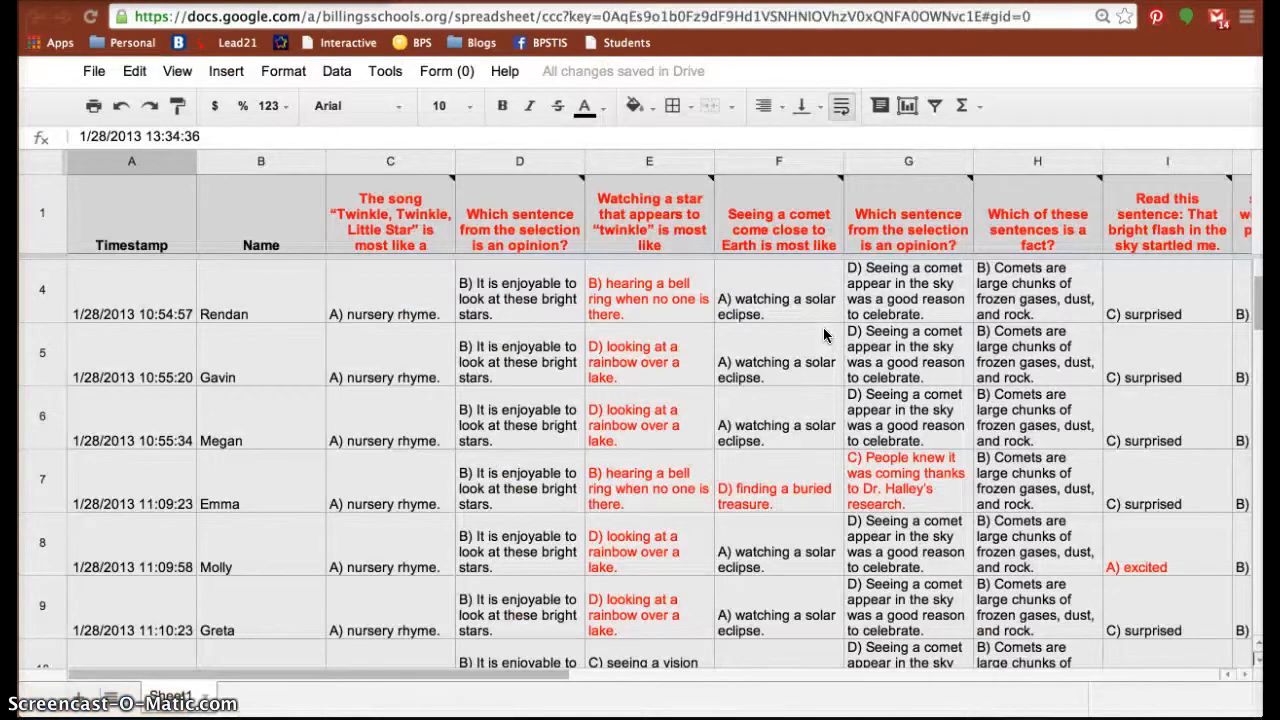
{"action": "scroll", "coordinate": [824, 335], "scroll_direction": "down", "scroll_amount": 10}
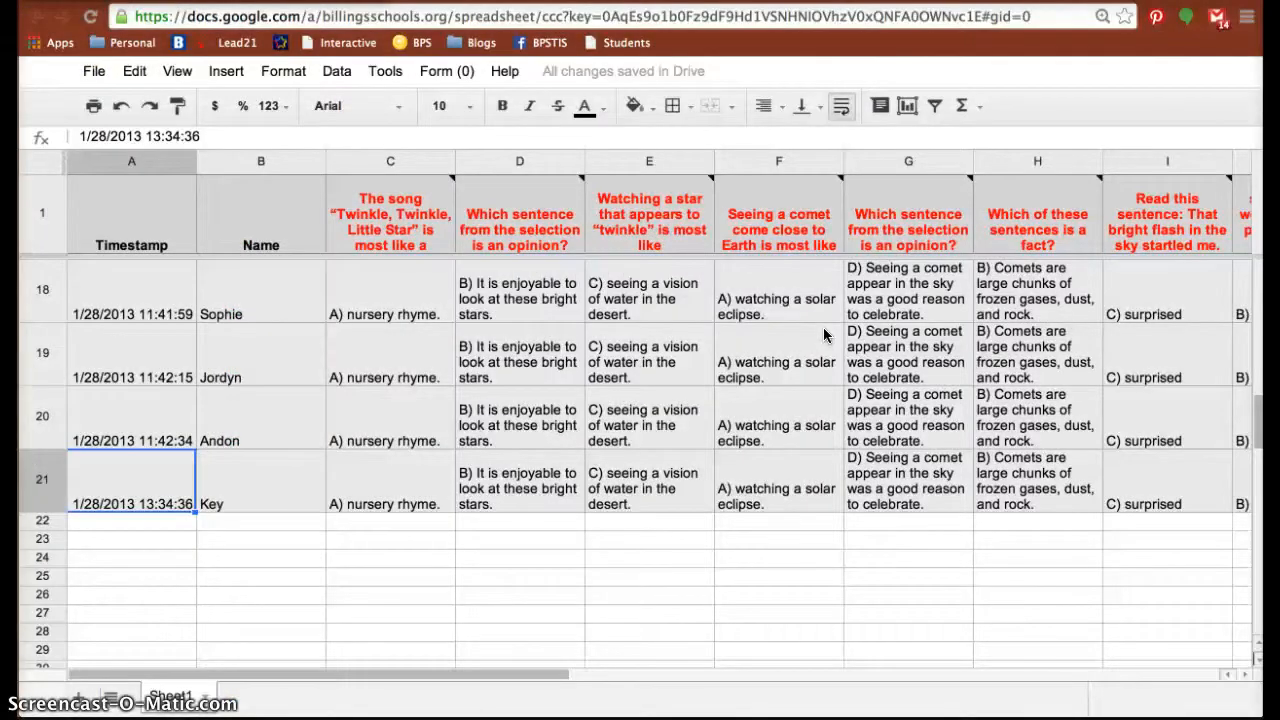
{"action": "scroll", "coordinate": [824, 335], "scroll_direction": "up", "scroll_amount": 10}
{"action": "scroll", "coordinate": [700, 300], "scroll_direction": "right", "scroll_amount": 2}
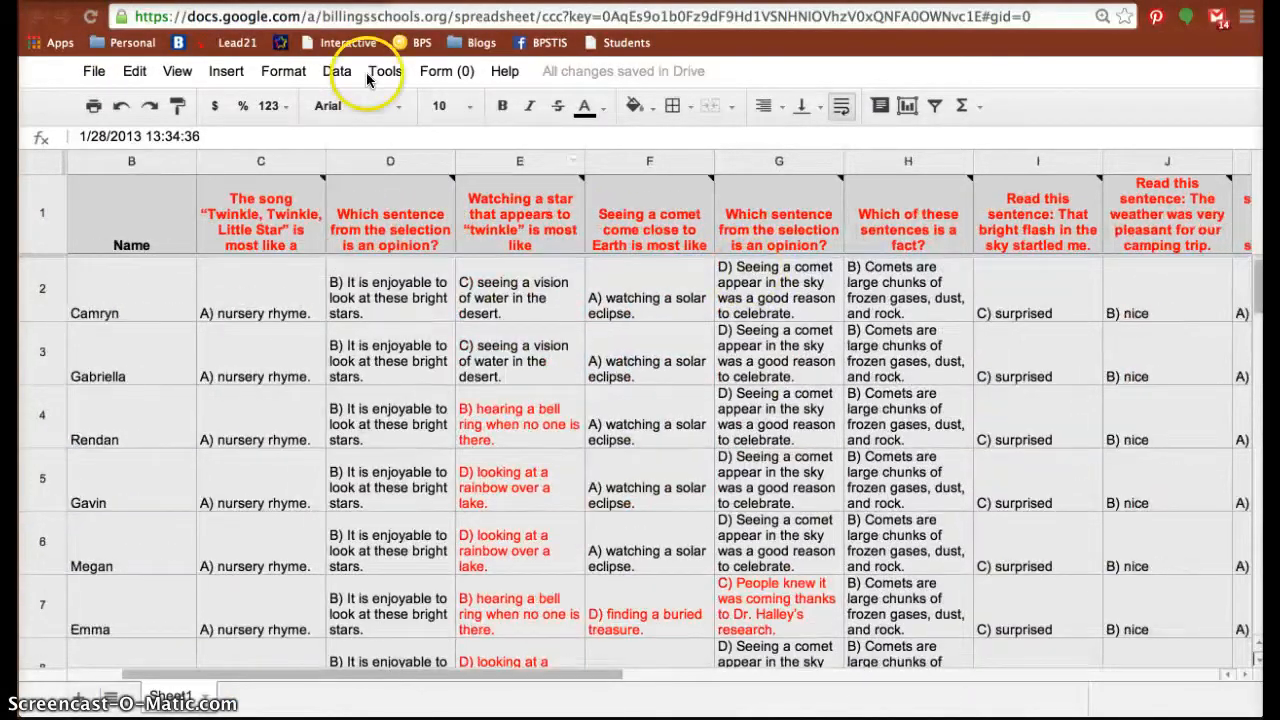
- Open the Script Gallery, browse the Education category and search for flubaroo
{"action": "left_click", "coordinate": [226, 70]}
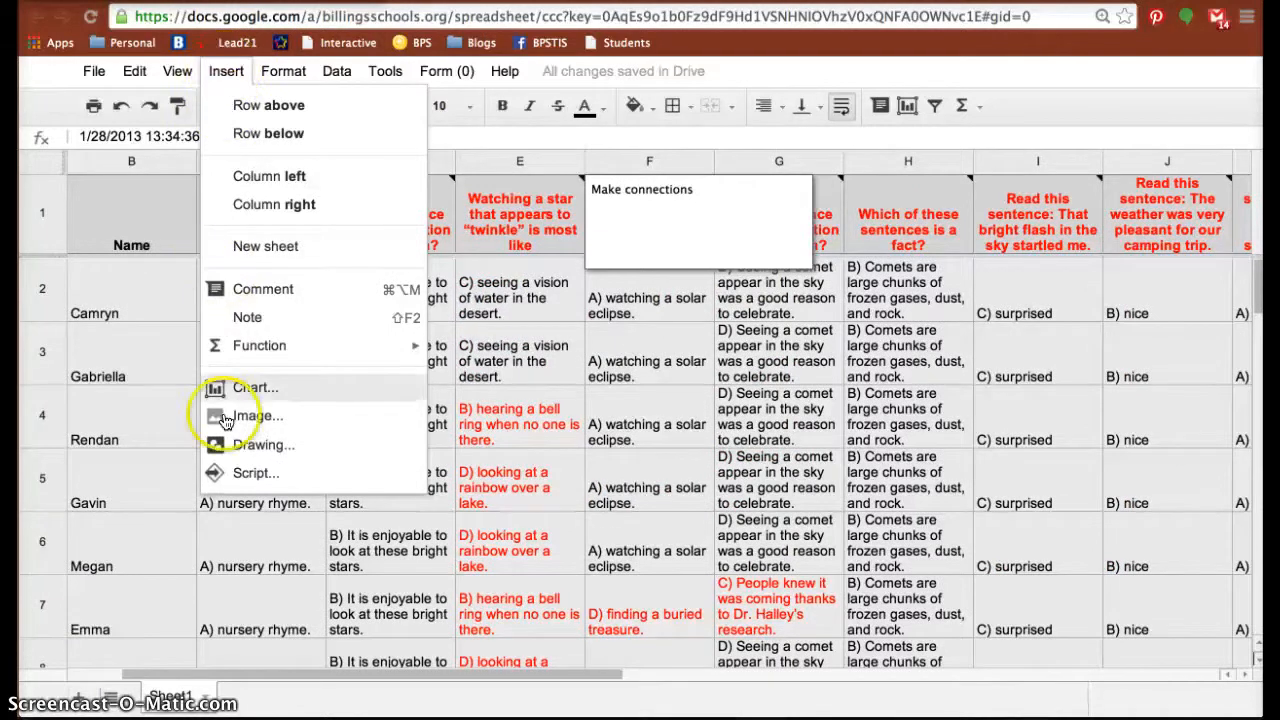
{"action": "left_click", "coordinate": [244, 480]}
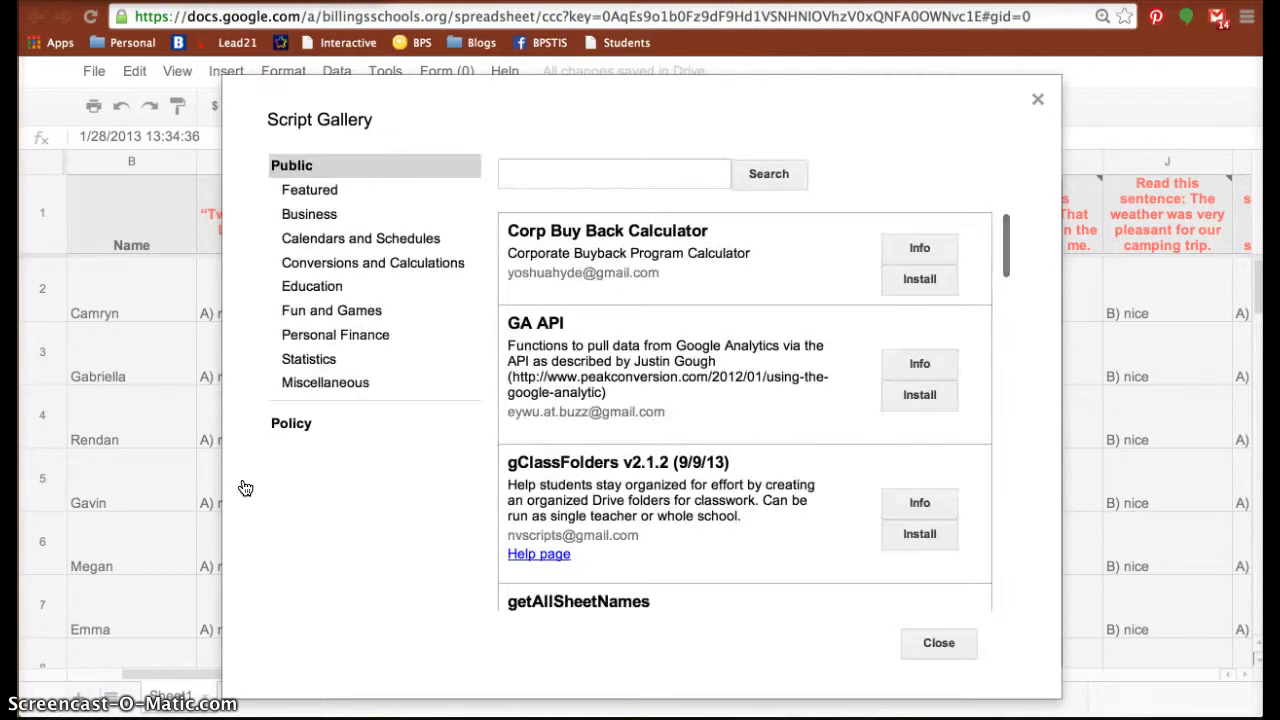
{"action": "left_click", "coordinate": [556, 175]}
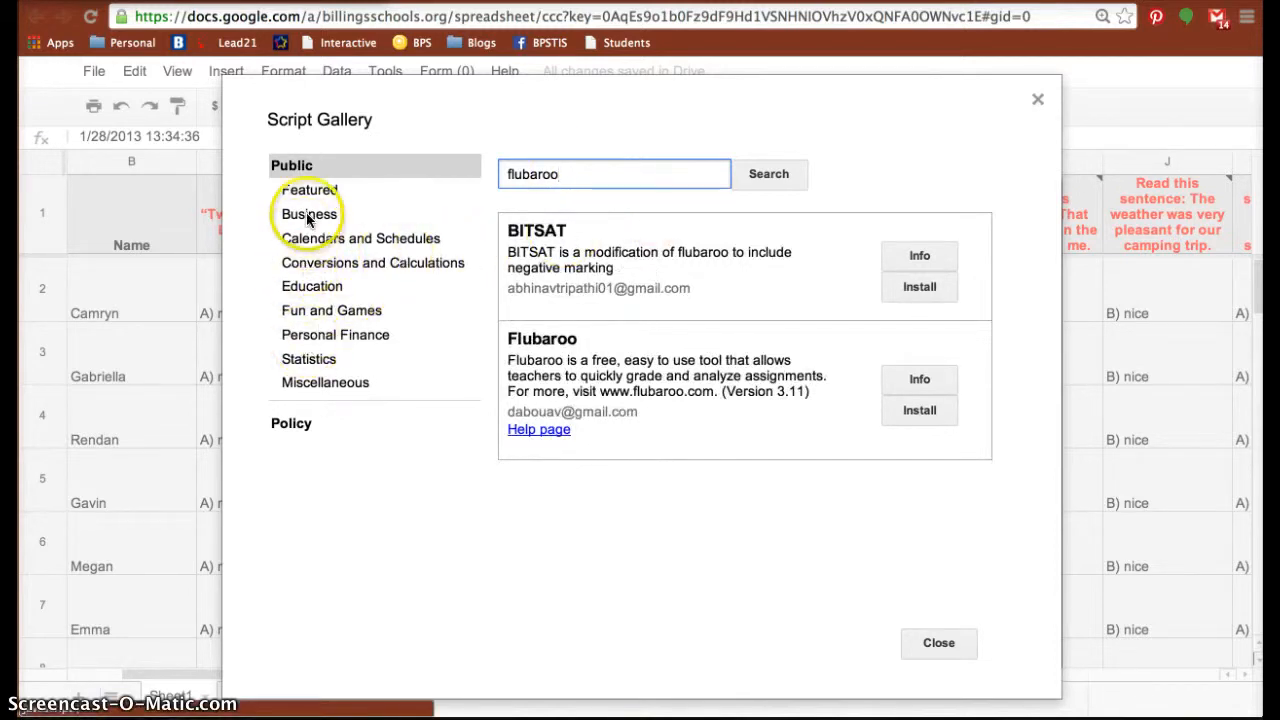
{"action": "left_click", "coordinate": [298, 292]}
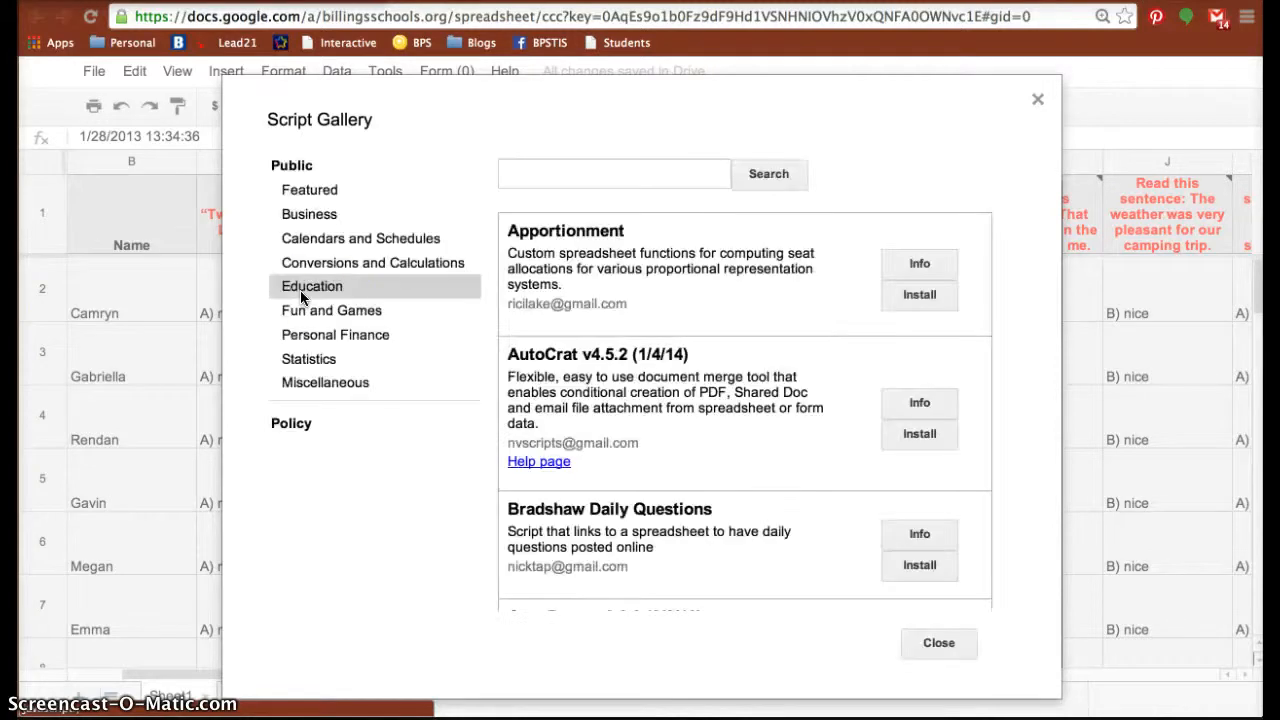
{"action": "scroll", "coordinate": [620, 490], "scroll_direction": "down", "scroll_amount": 1}
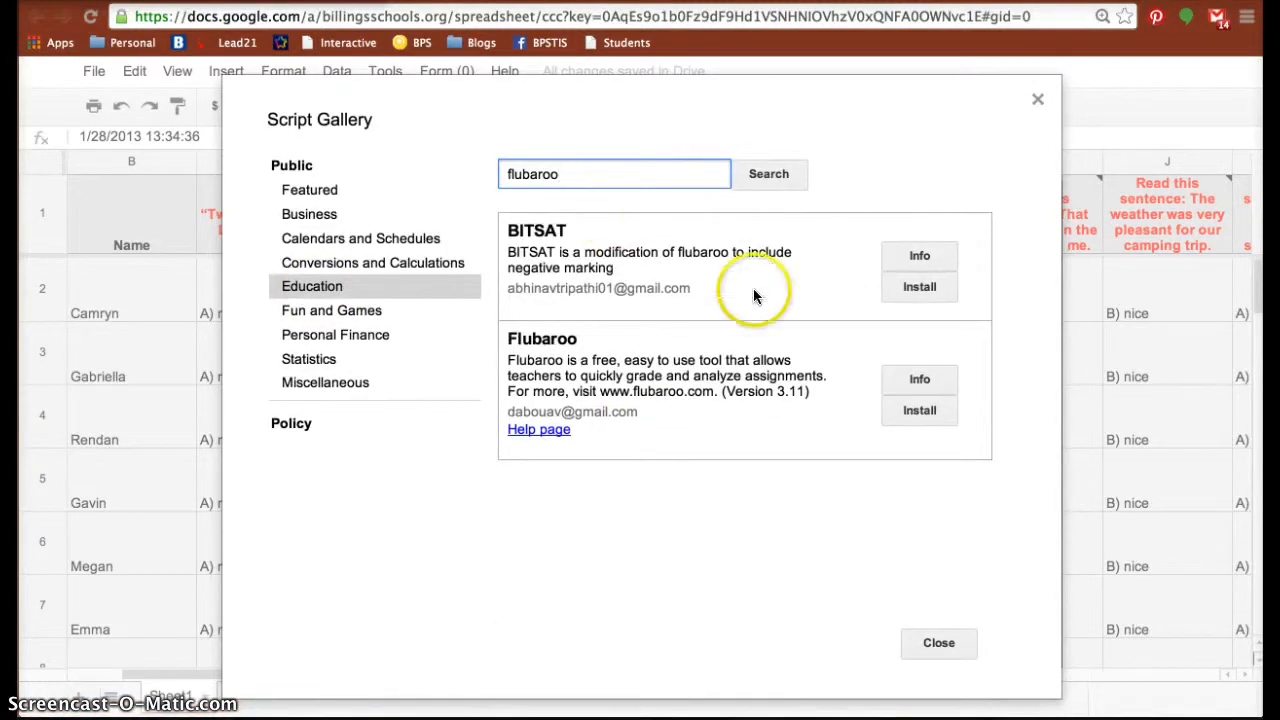
- Install the Flubaroo script, authorize it to run, and close the Script Gallery
{"action": "left_click", "coordinate": [919, 411]}
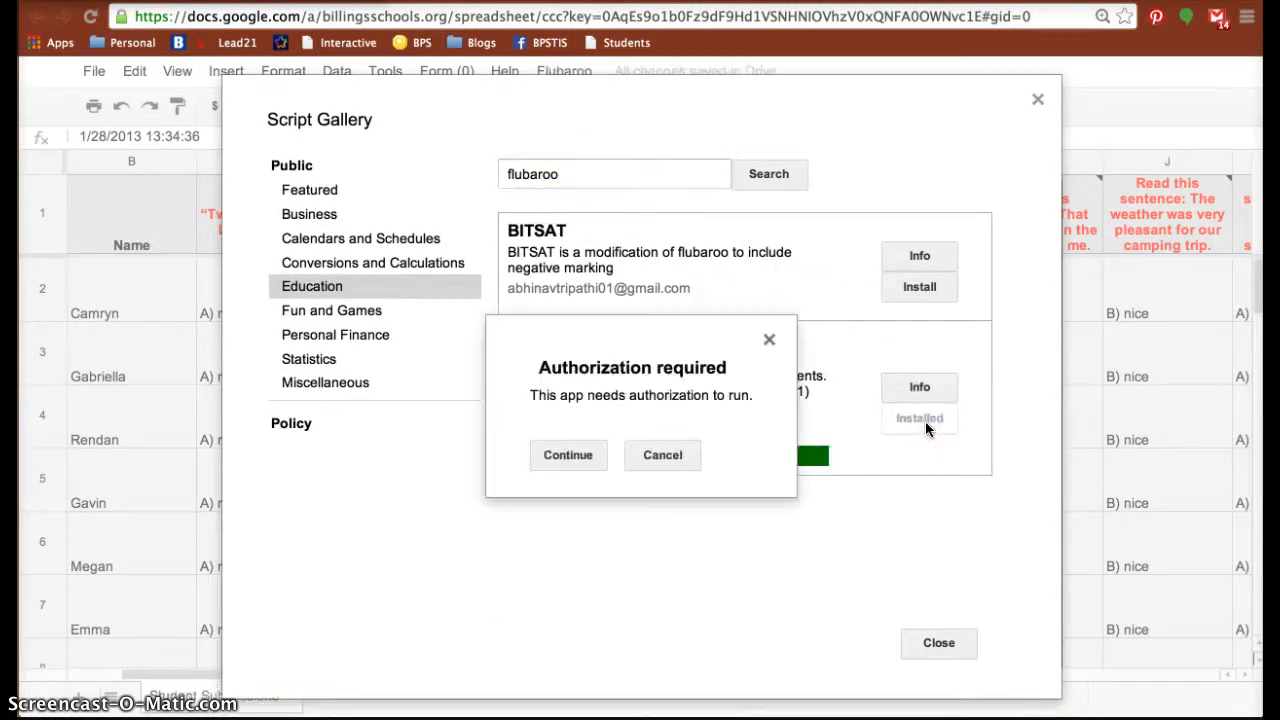
{"action": "left_click", "coordinate": [565, 455]}
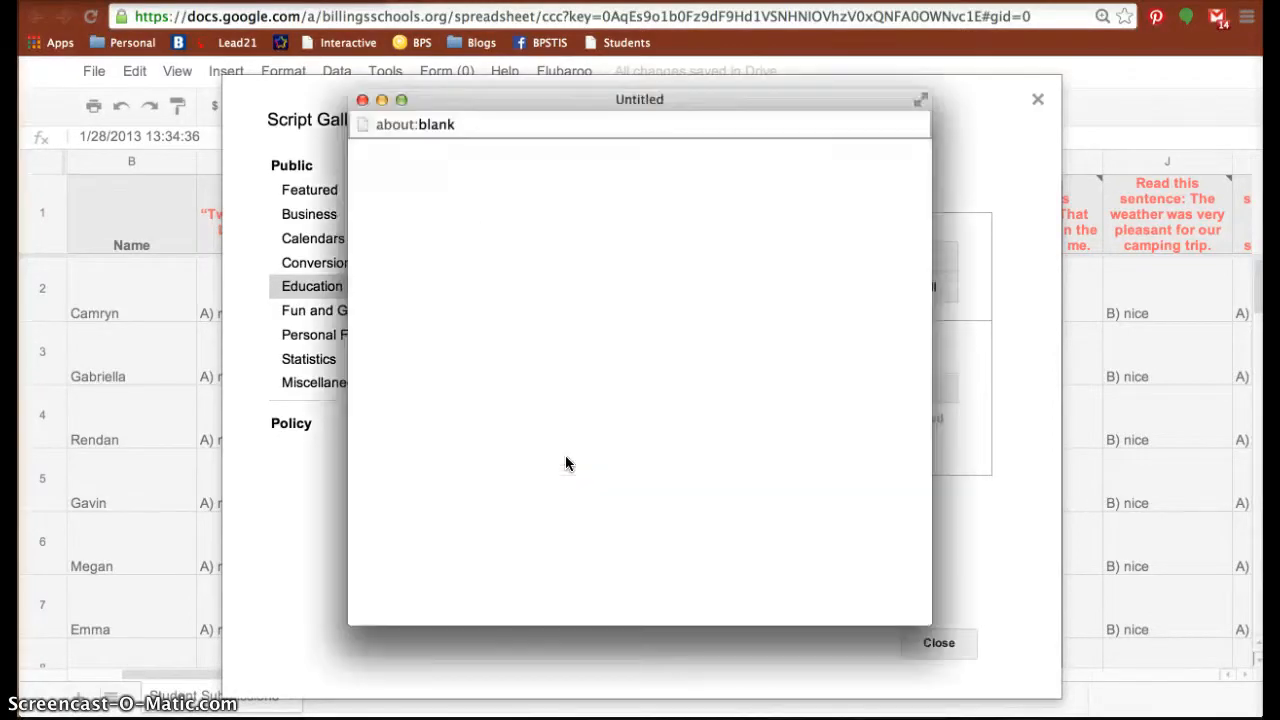
{"action": "scroll", "coordinate": [565, 458], "scroll_direction": "down", "scroll_amount": 3}
{"action": "left_click", "coordinate": [777, 582]}
{"action": "left_click", "coordinate": [940, 643]}
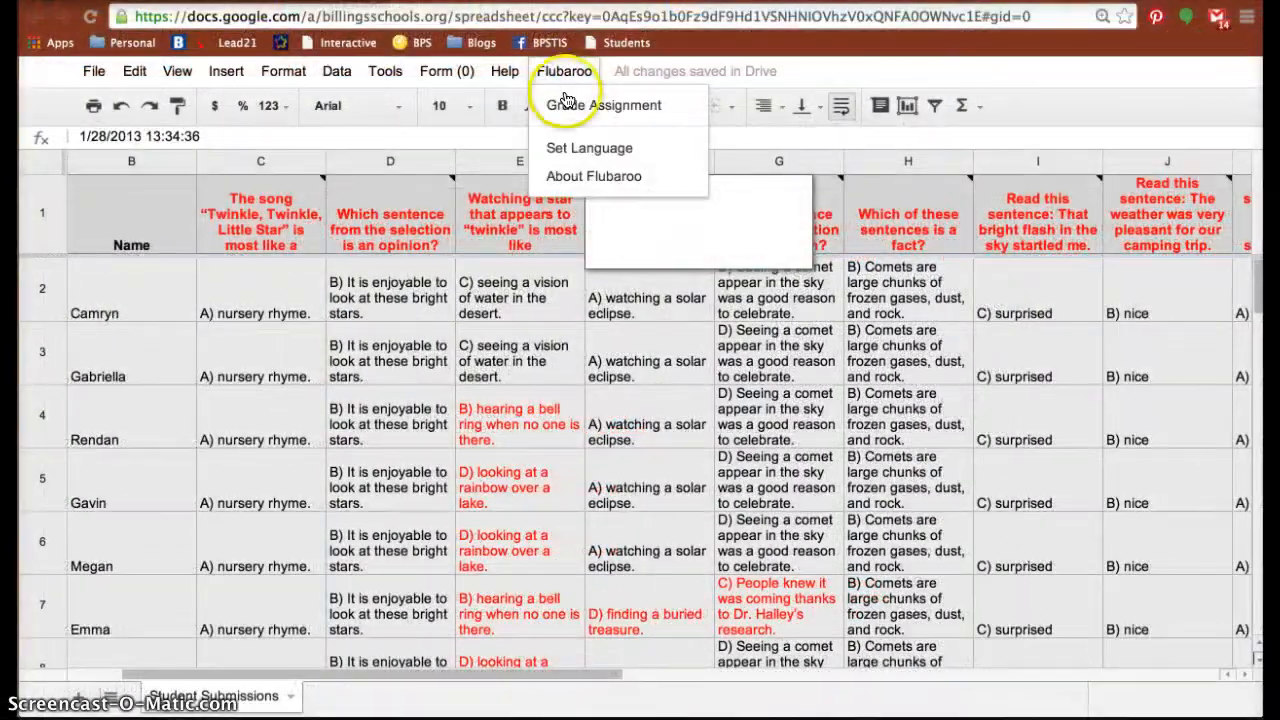
- Start grading the assignment with Flubaroo, keeping Name as Identifies Student and 1 Point for each question
{"action": "left_click", "coordinate": [574, 119]}
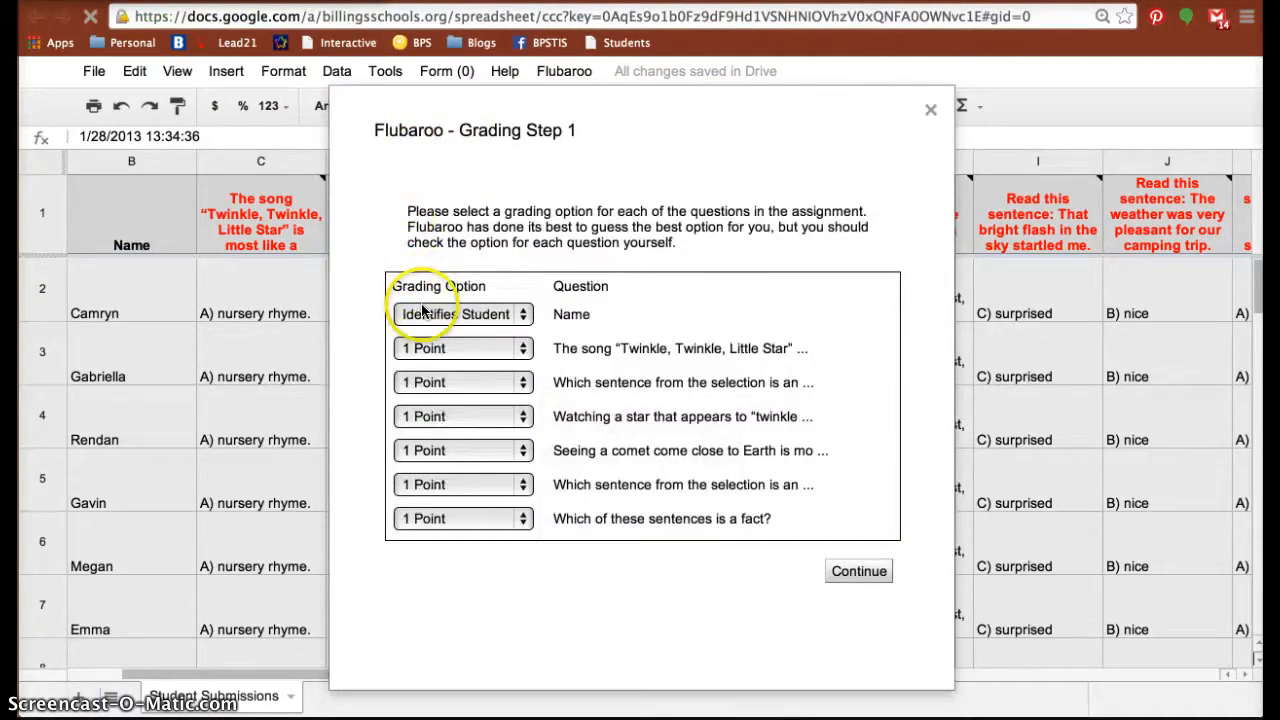
{"action": "scroll", "coordinate": [478, 475], "scroll_direction": "down", "scroll_amount": 3}
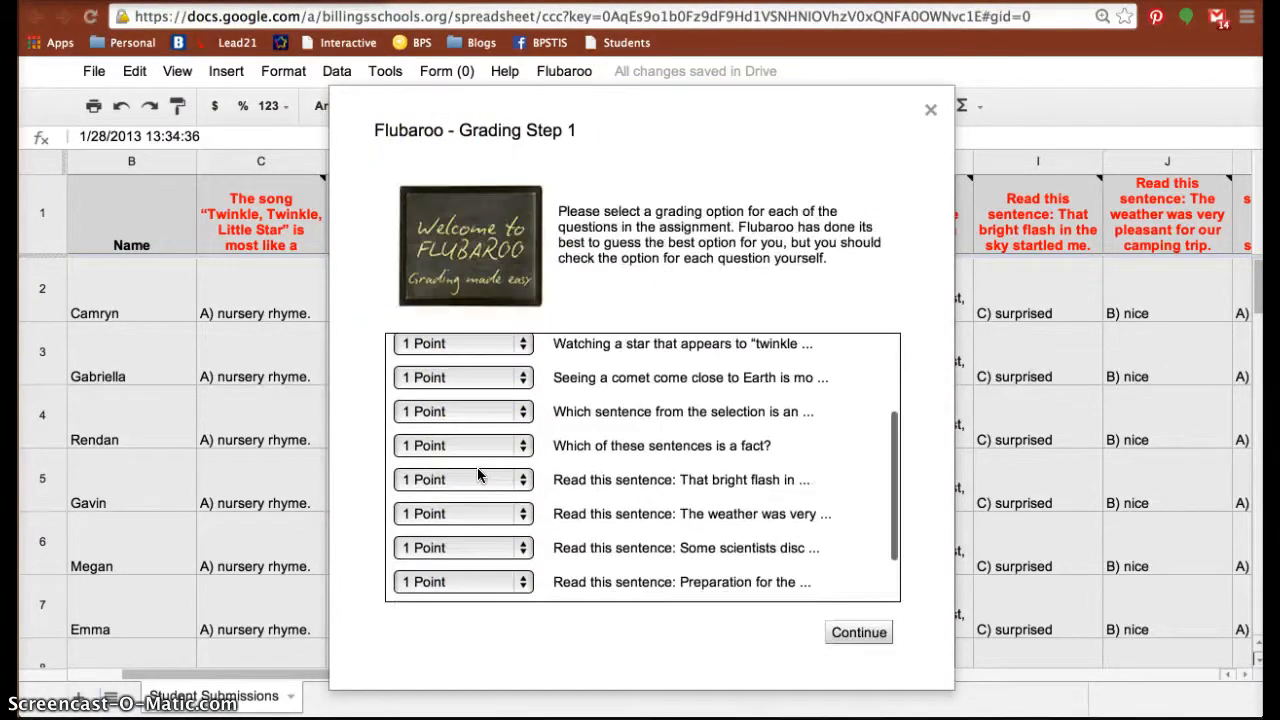
{"action": "left_click", "coordinate": [862, 634]}
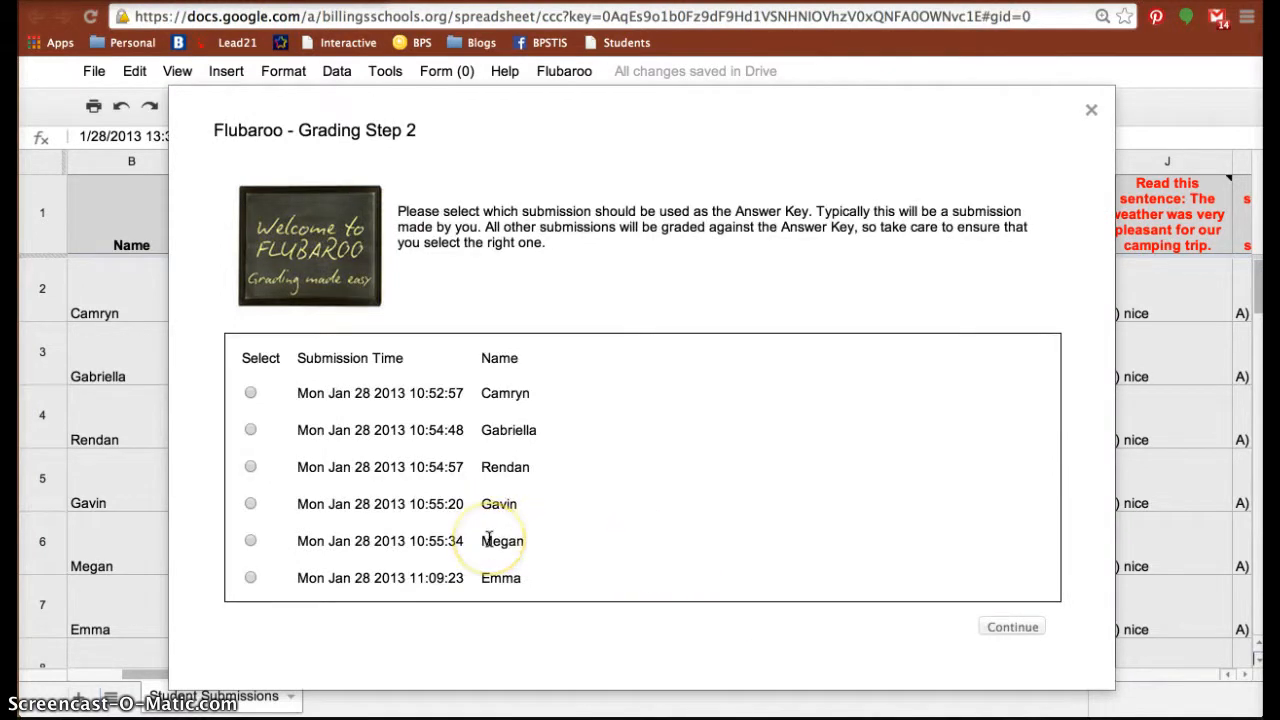
- Select the Key submission as the answer key and run the grading
{"action": "scroll", "coordinate": [490, 540], "scroll_direction": "down", "scroll_amount": 3}
{"action": "scroll", "coordinate": [489, 540], "scroll_direction": "down", "scroll_amount": 10}
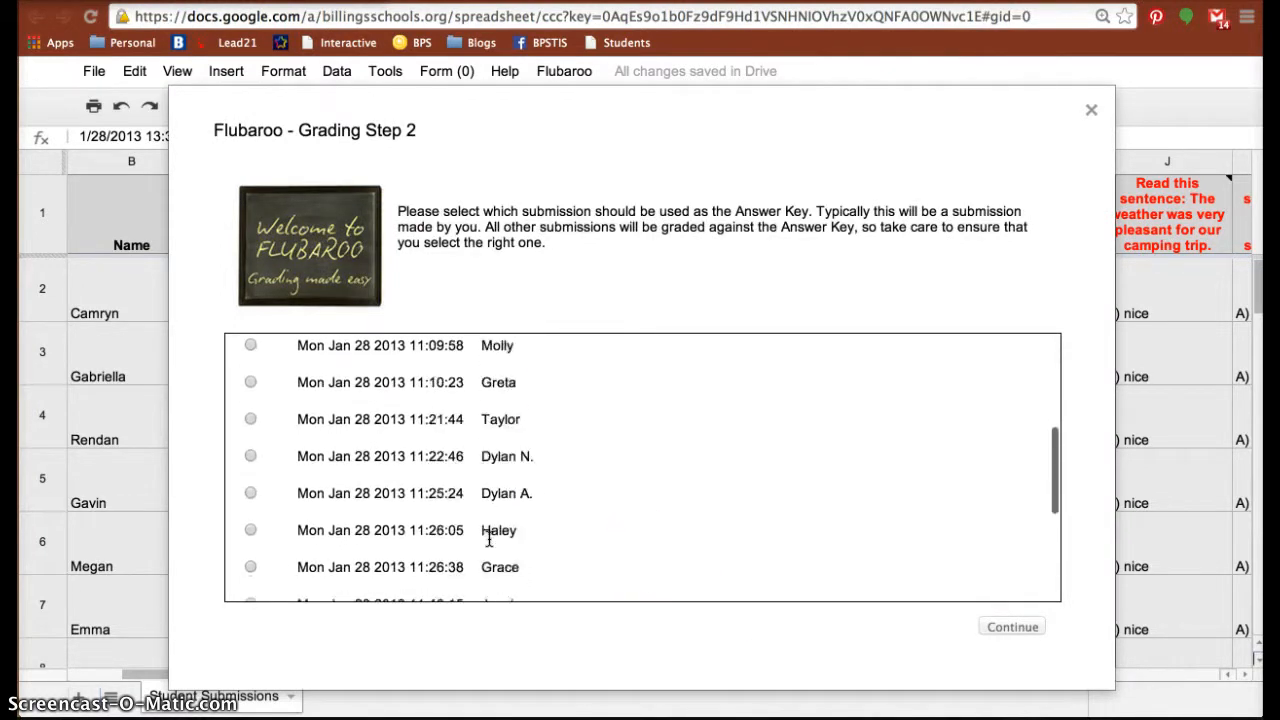
{"action": "scroll", "coordinate": [489, 540], "scroll_direction": "down", "scroll_amount": 1}
{"action": "left_click", "coordinate": [250, 576]}
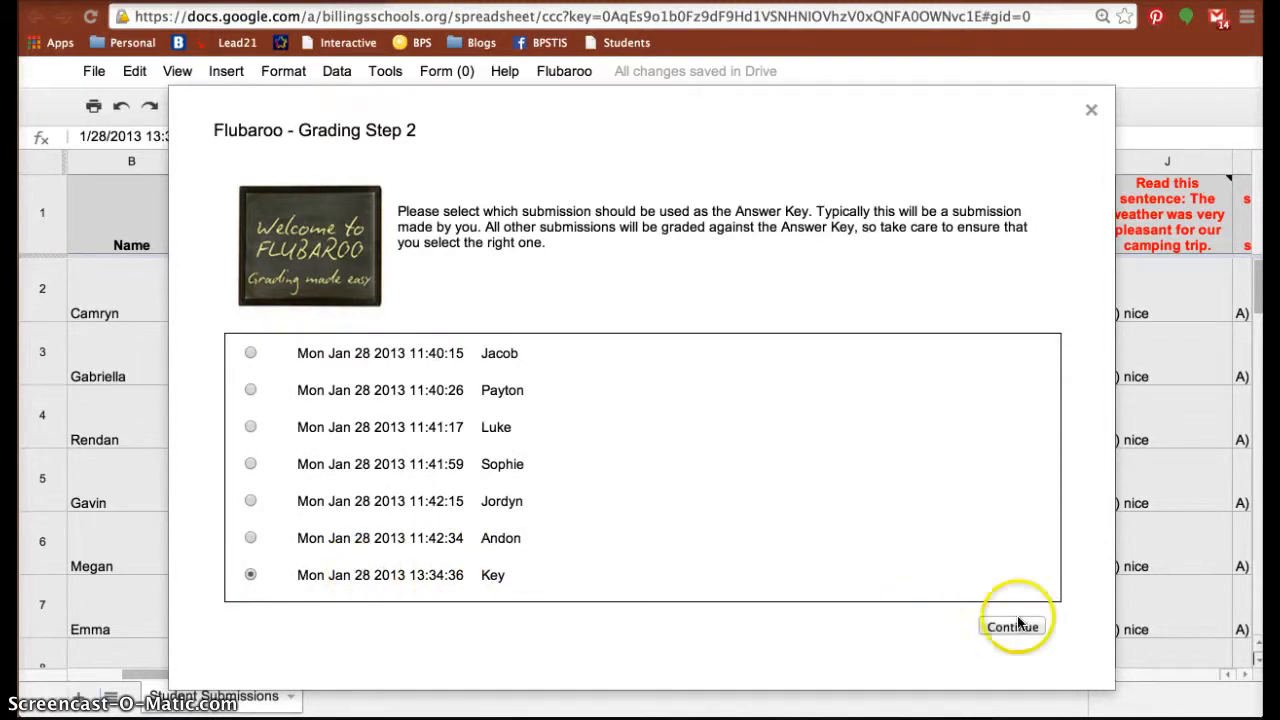
{"action": "left_click", "coordinate": [1036, 627]}
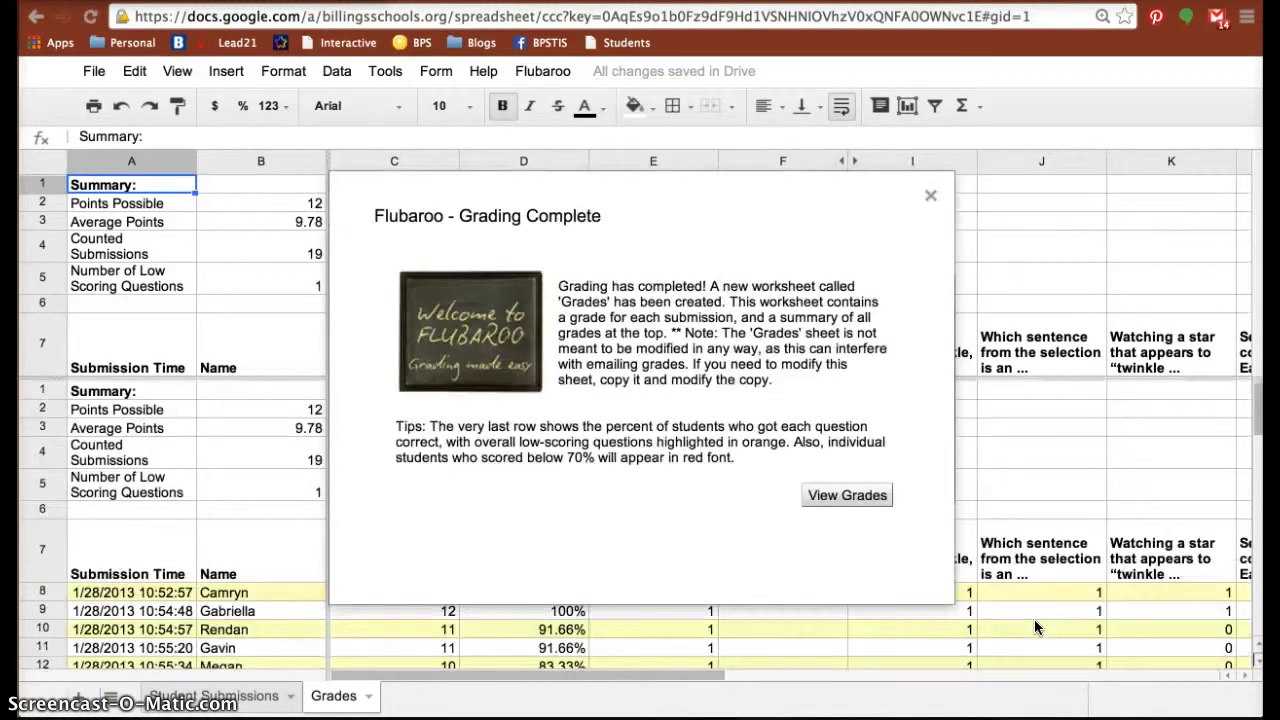
- View the grades, compare the Student Submissions and Grades sheets, and examine the student scores and per-question percentages
{"action": "left_click", "coordinate": [847, 499]}
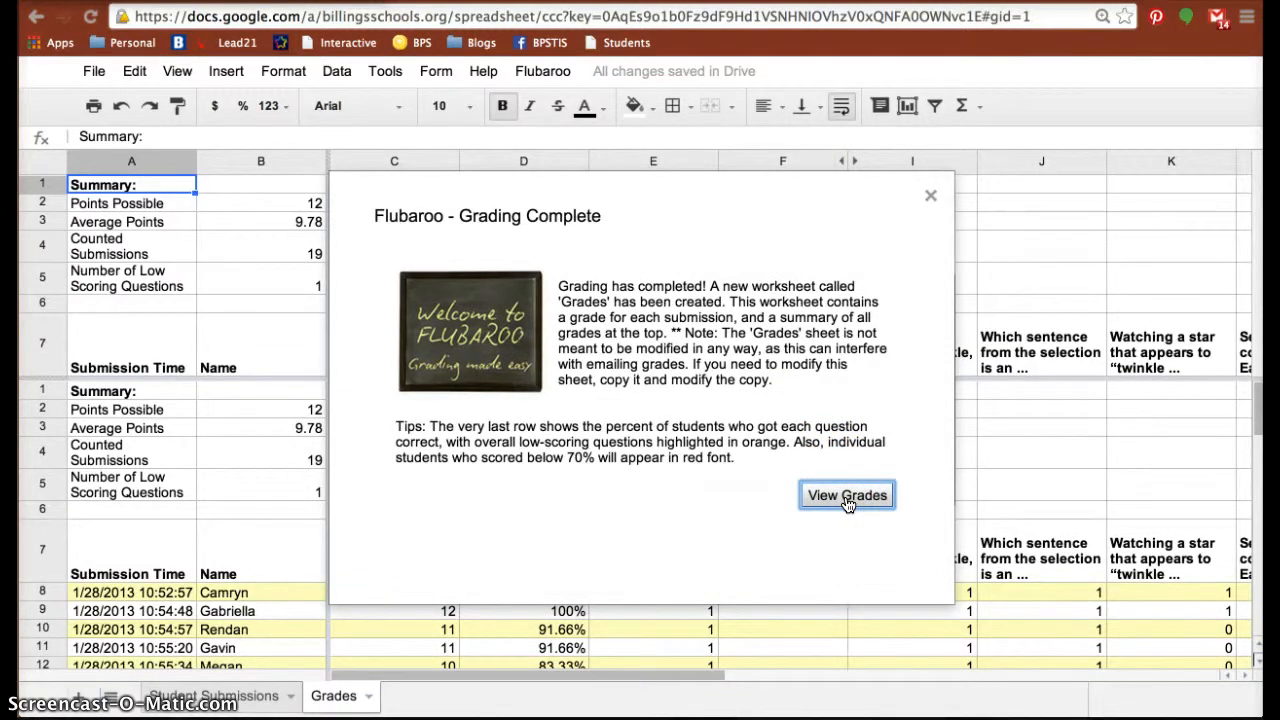
{"action": "left_click", "coordinate": [210, 700]}
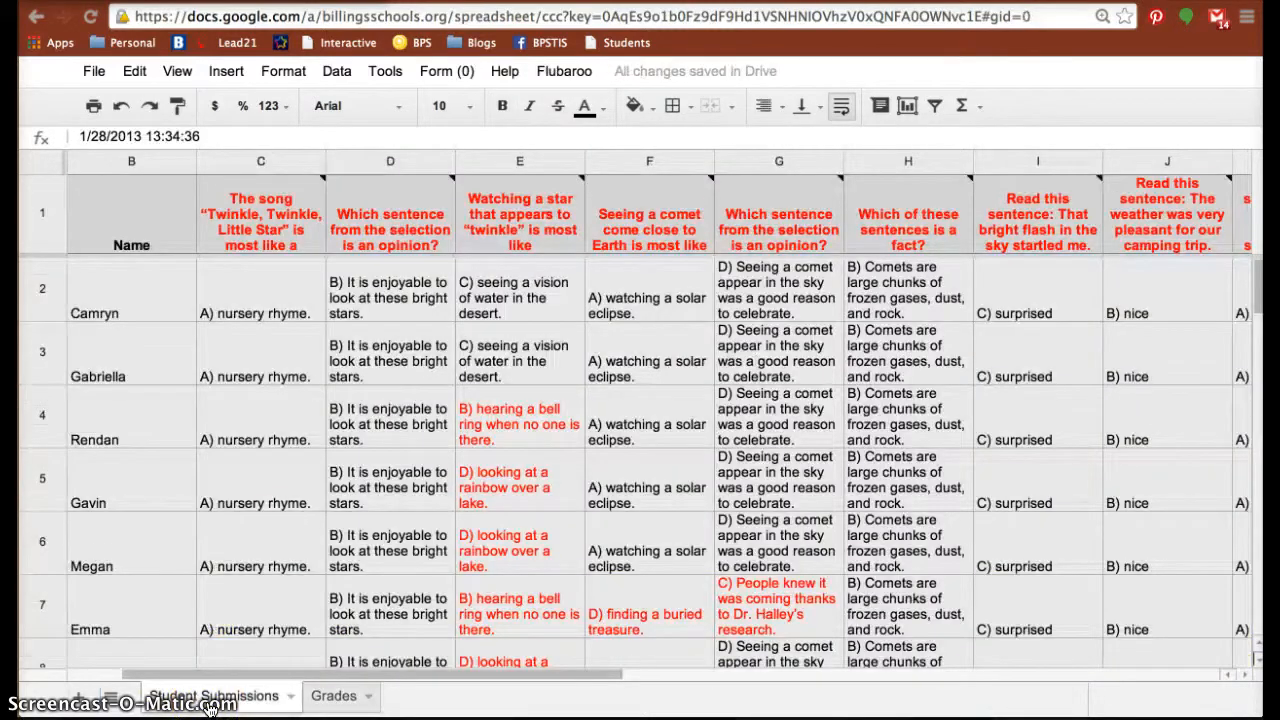
{"action": "left_click", "coordinate": [340, 697]}
{"action": "scroll", "coordinate": [620, 582], "scroll_direction": "down", "scroll_amount": 2}
{"action": "scroll", "coordinate": [620, 582], "scroll_direction": "down", "scroll_amount": 3}
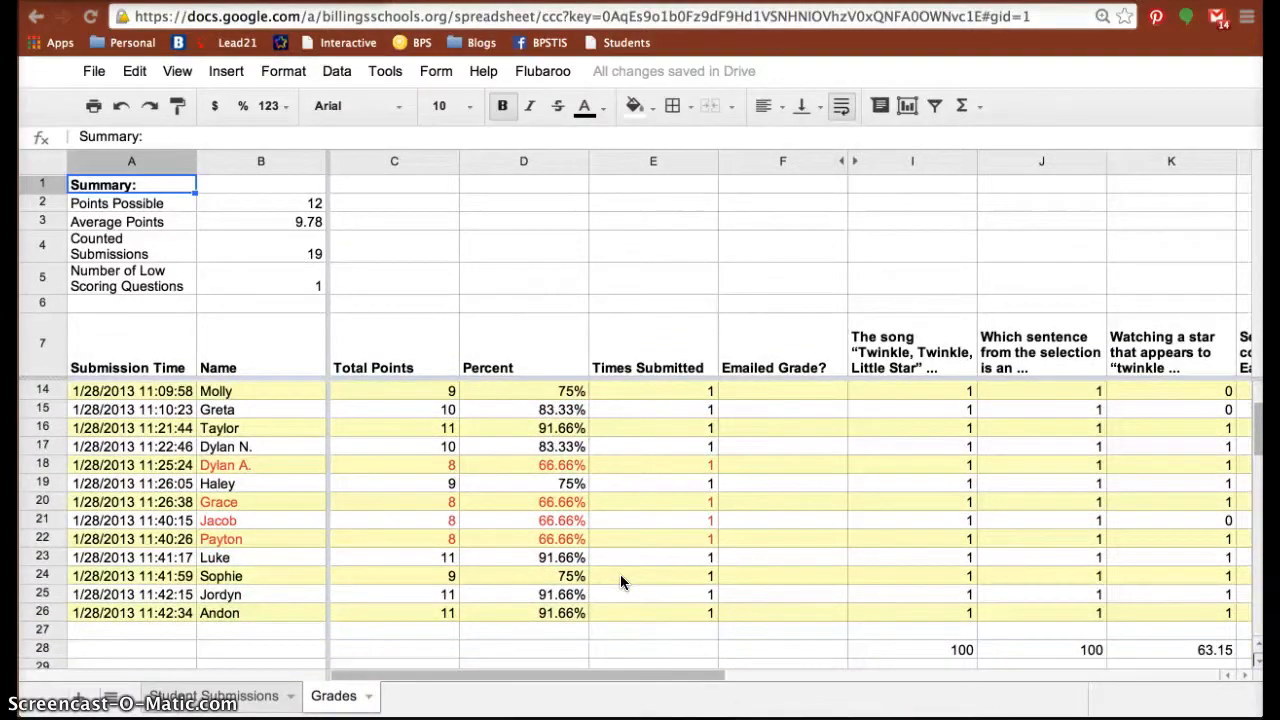
- Review the Grades sheet sorted by total points, down to the percentage row and the highlighted low-scoring question
{"action": "scroll", "coordinate": [620, 576], "scroll_direction": "up", "scroll_amount": 5}
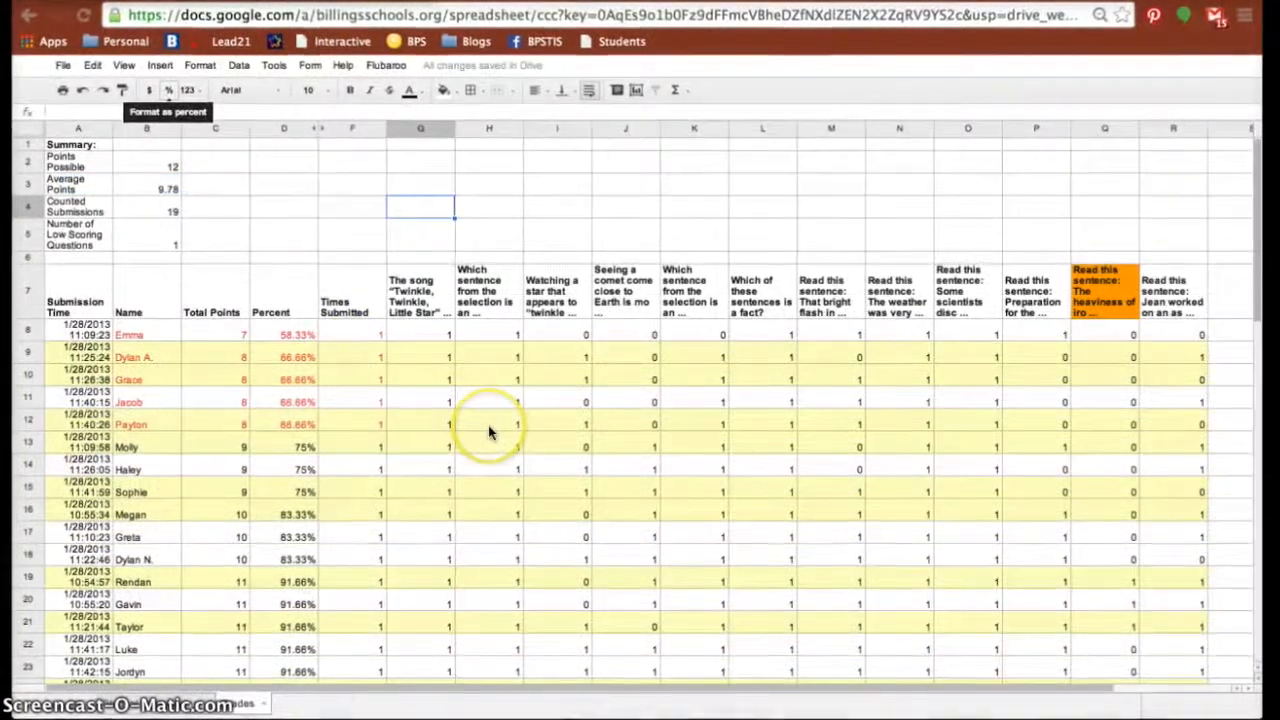
{"action": "scroll", "coordinate": [490, 432], "scroll_direction": "down", "scroll_amount": 4}
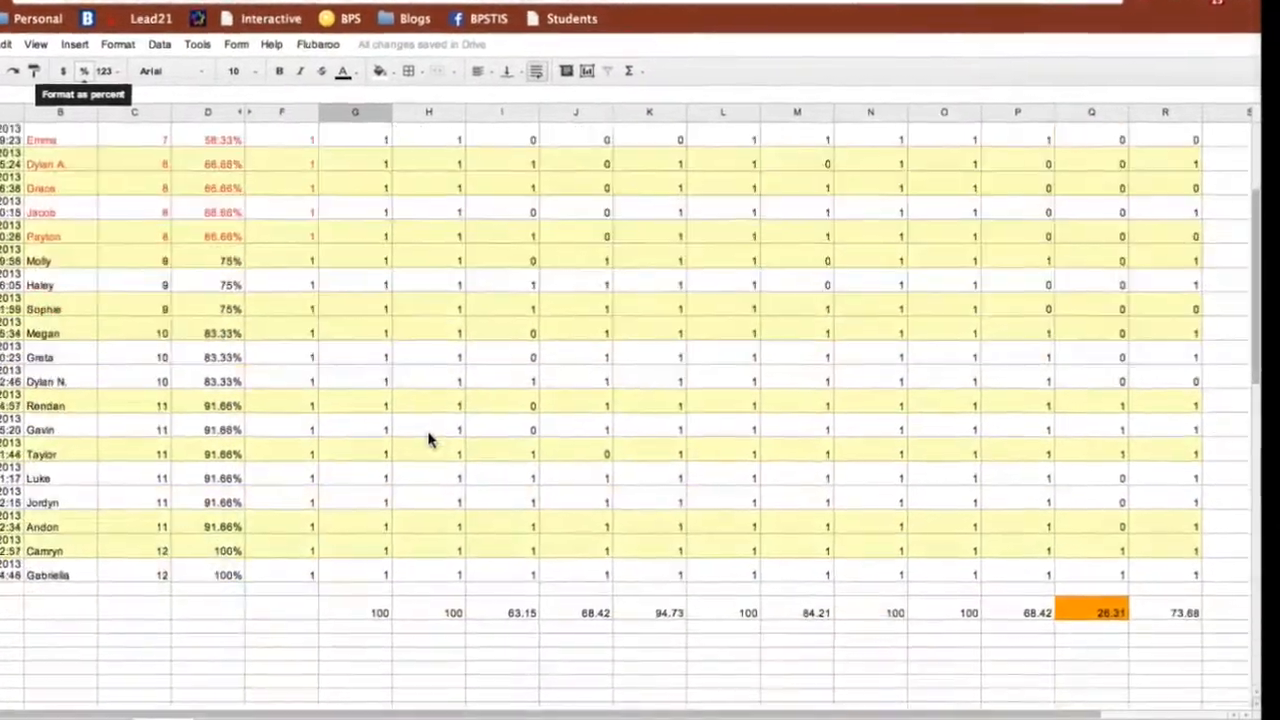
{"action": "scroll", "coordinate": [429, 433], "scroll_direction": "down", "scroll_amount": 2}
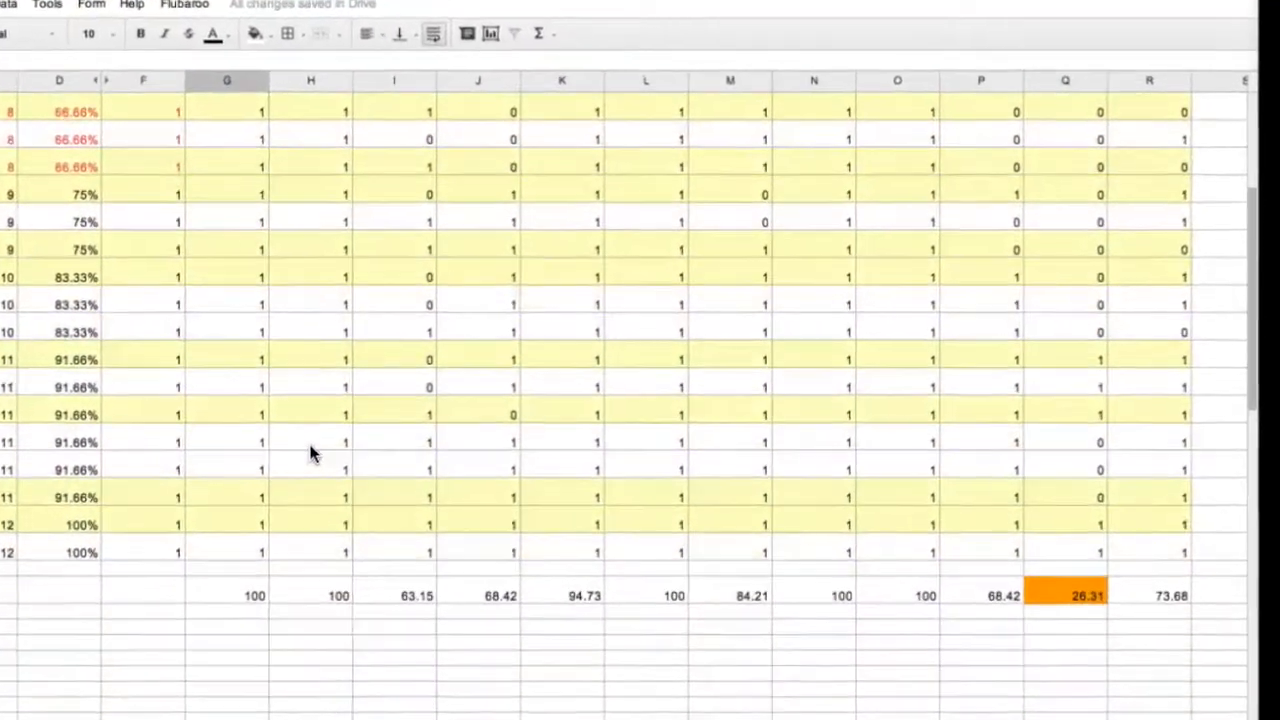
{"action": "scroll", "coordinate": [310, 453], "scroll_direction": "up", "scroll_amount": 3}
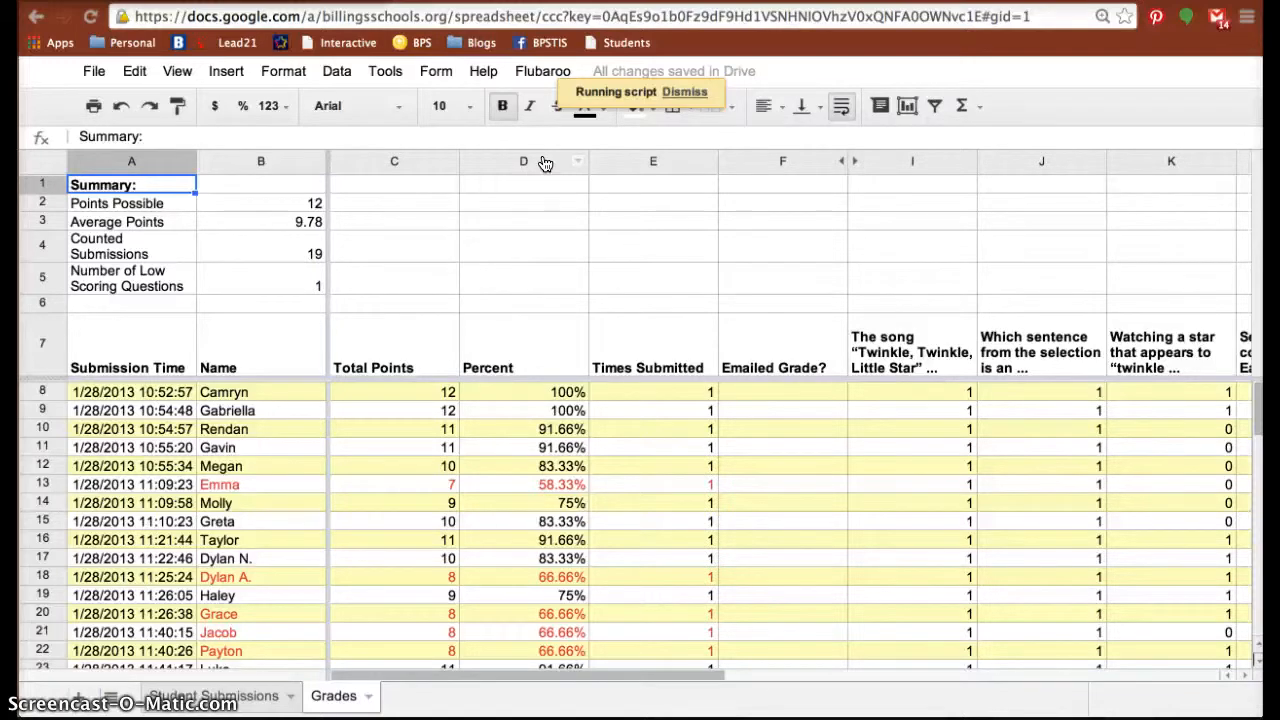
- View the Flubaroo grading report with its histogram of grades, email the report to yourself, and dismiss the notification
{"action": "left_click", "coordinate": [540, 71]}
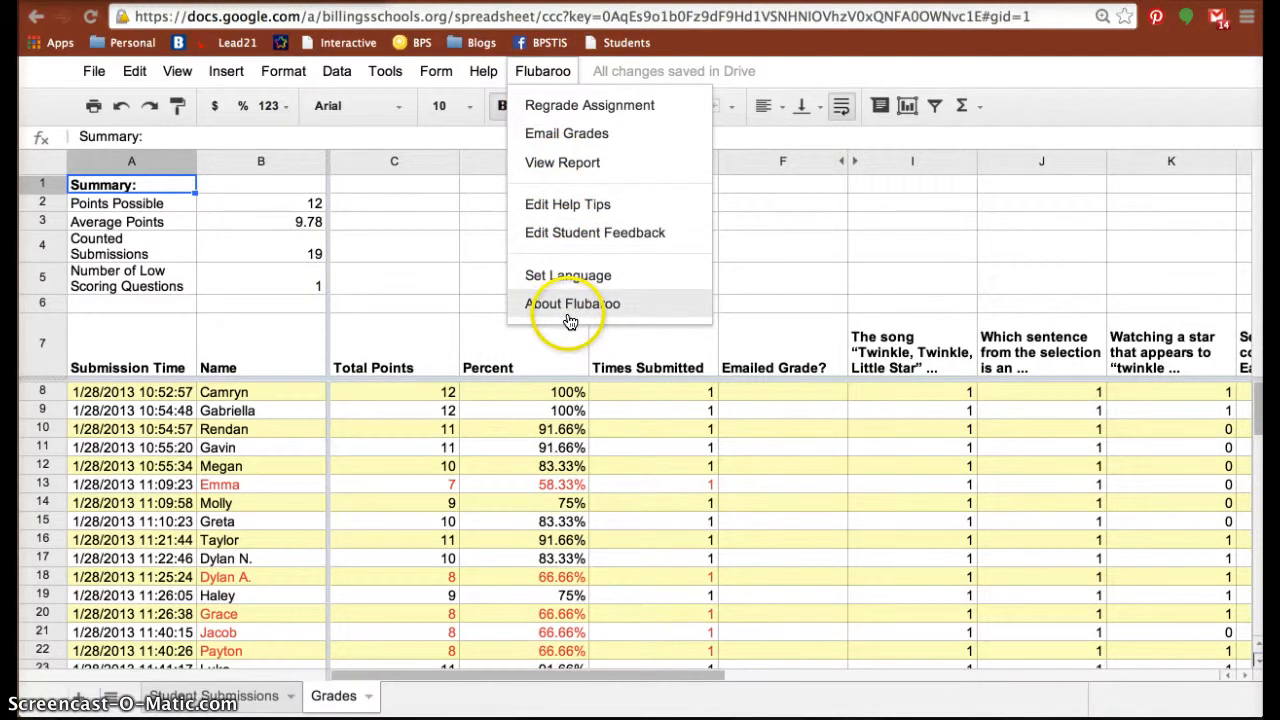
{"action": "left_click", "coordinate": [545, 163]}
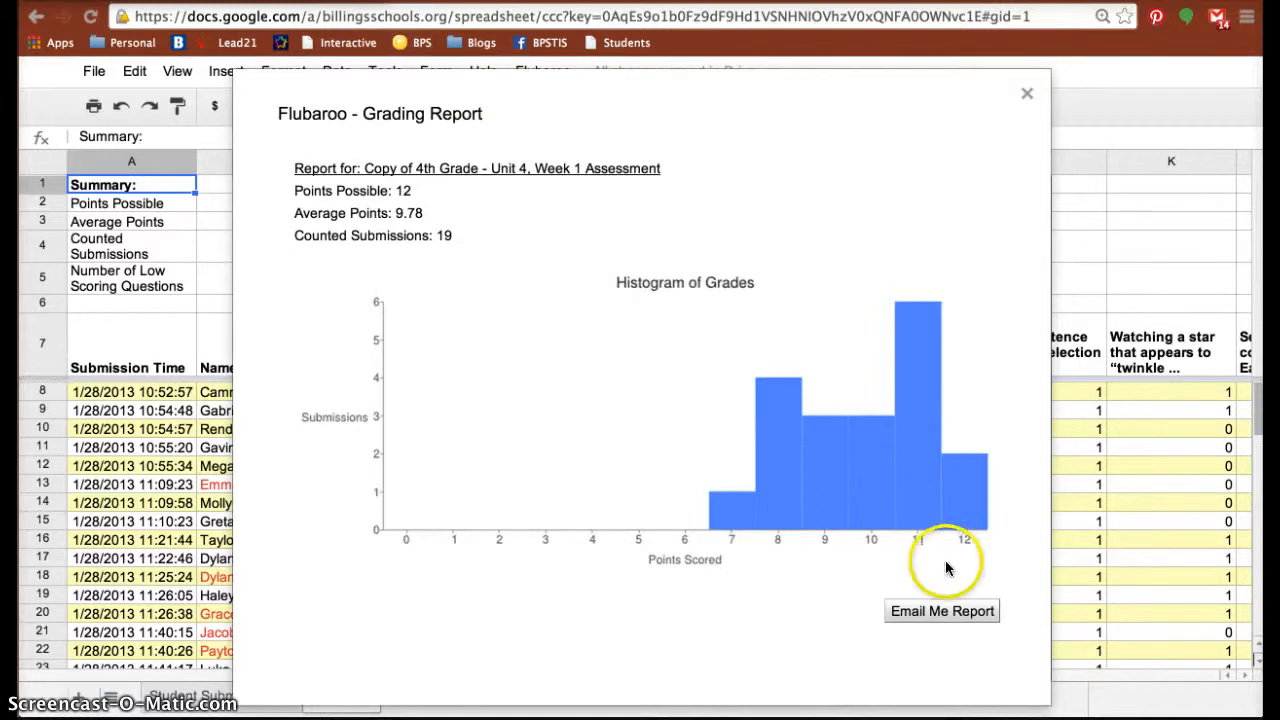
{"action": "left_click", "coordinate": [928, 613]}
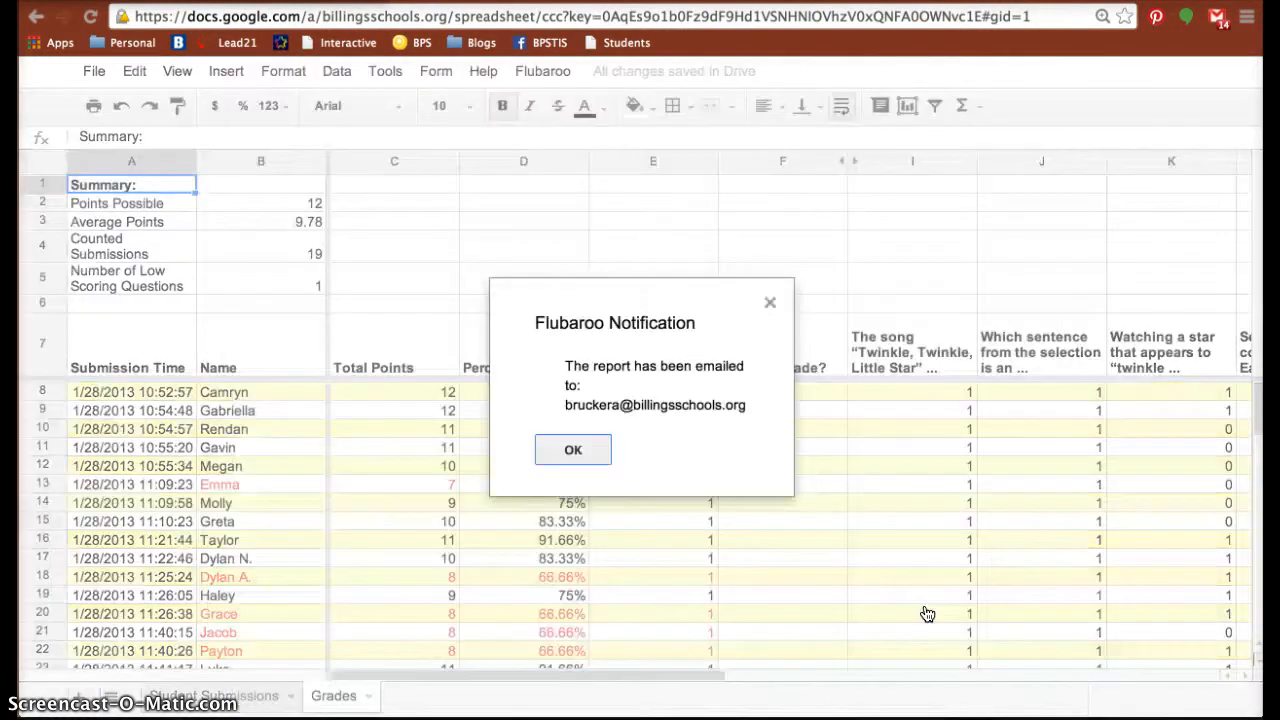
{"action": "left_click", "coordinate": [558, 452]}
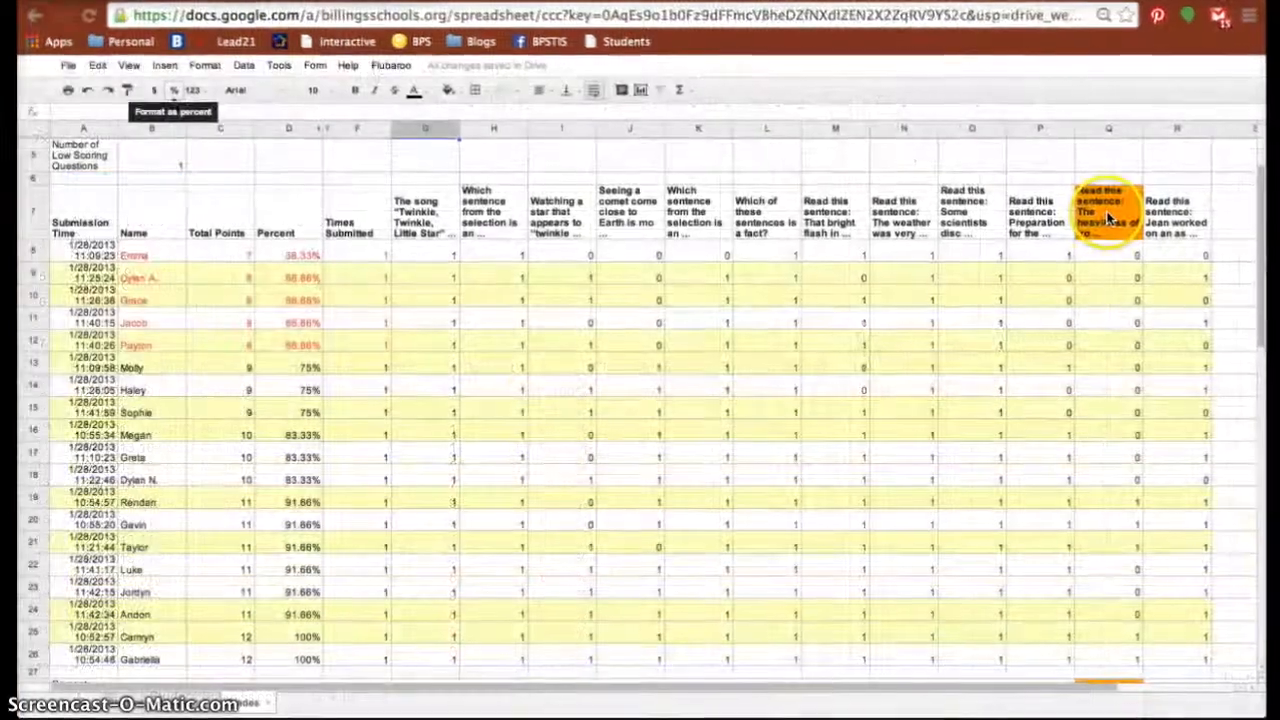